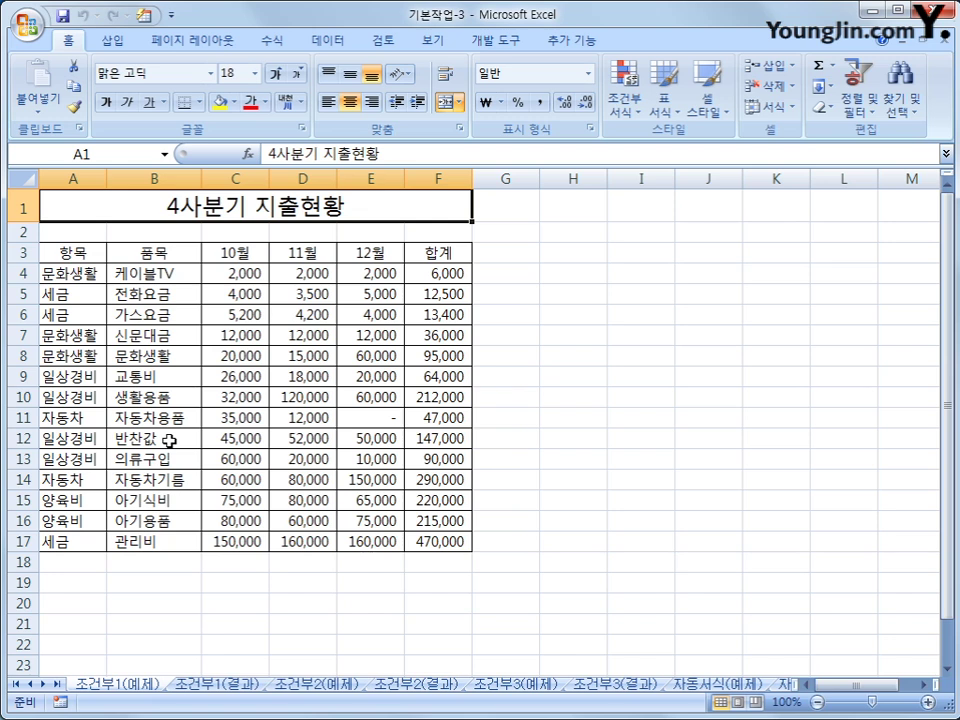
click(86, 274)
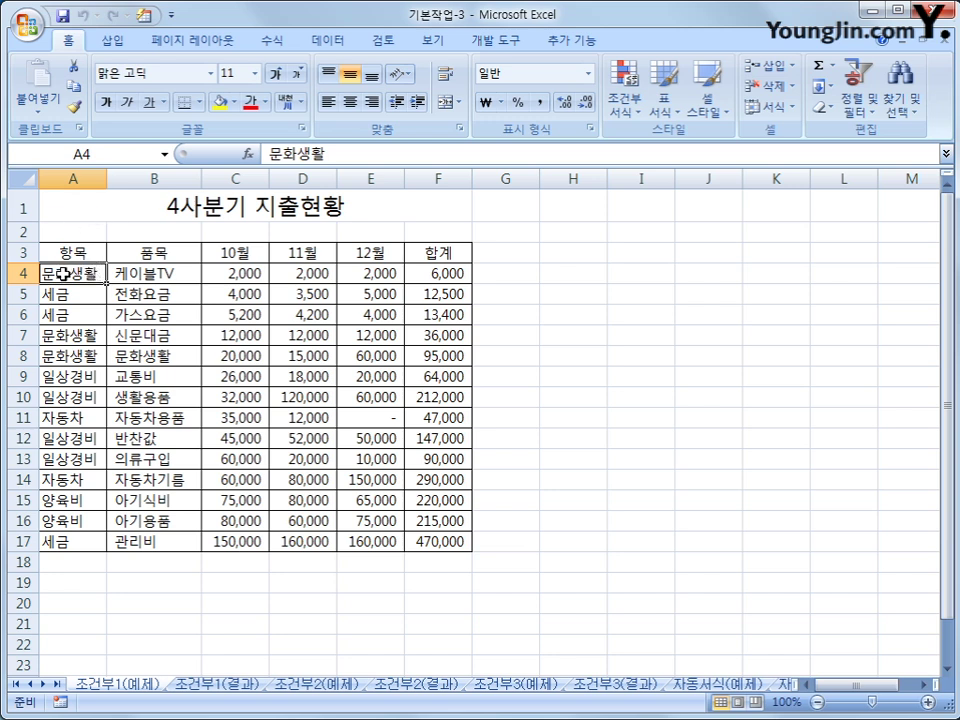
drag(62, 273, 433, 537)
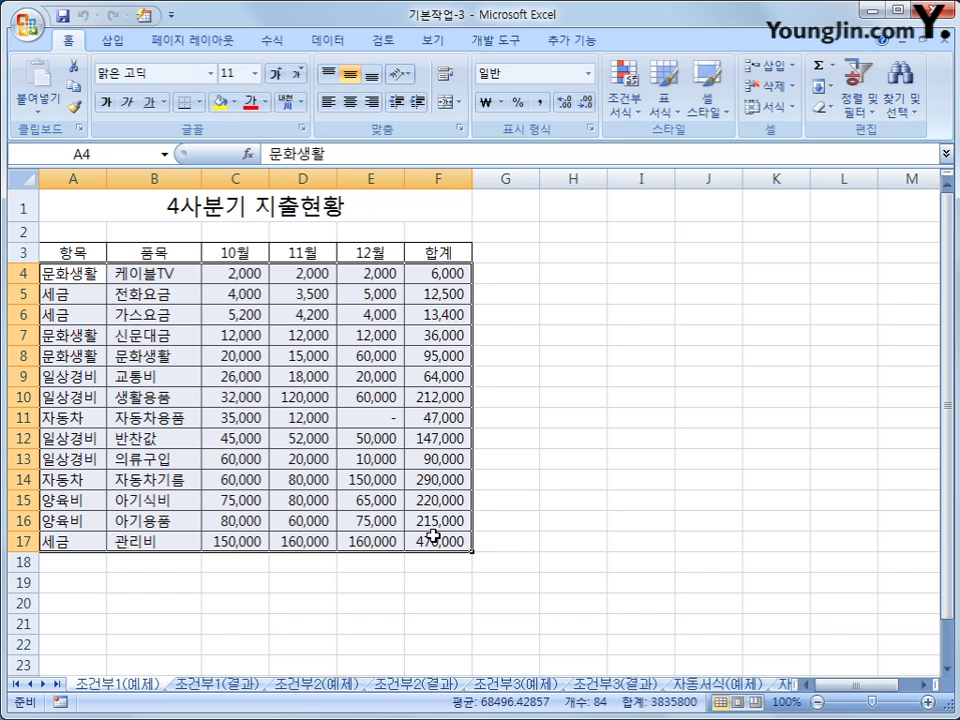
drag(71, 251, 437, 256)
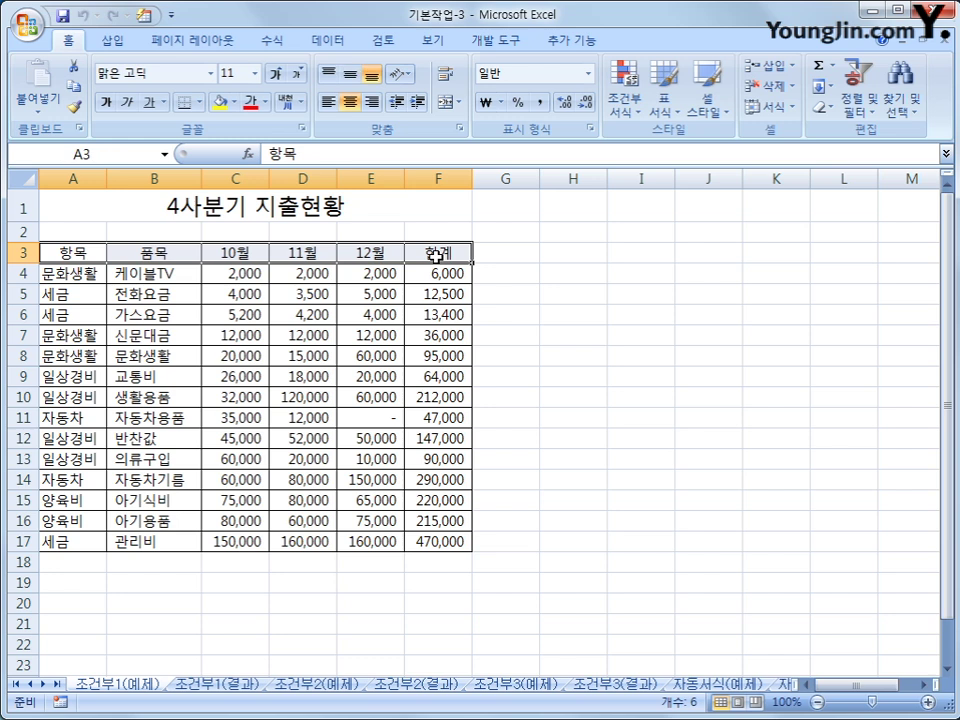
click(424, 542)
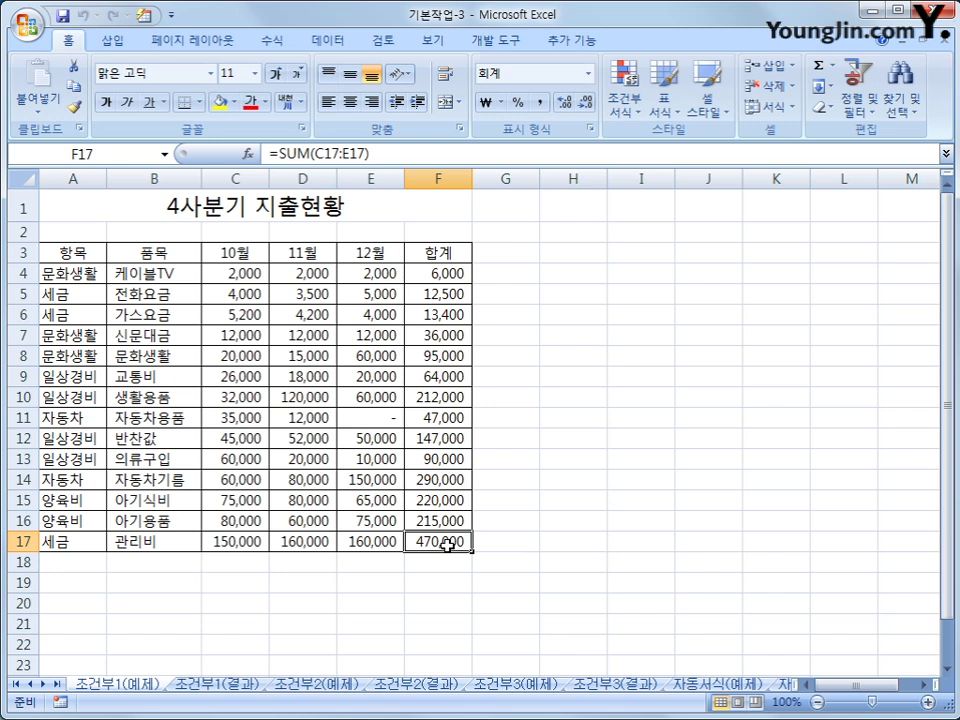
drag(446, 546, 66, 272)
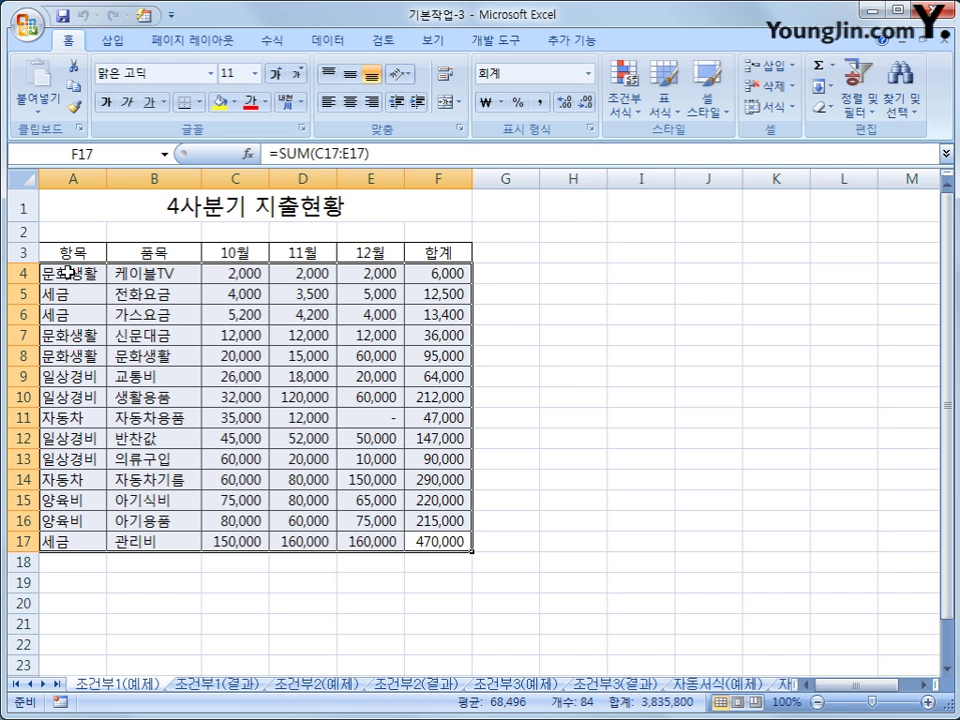
click(536, 319)
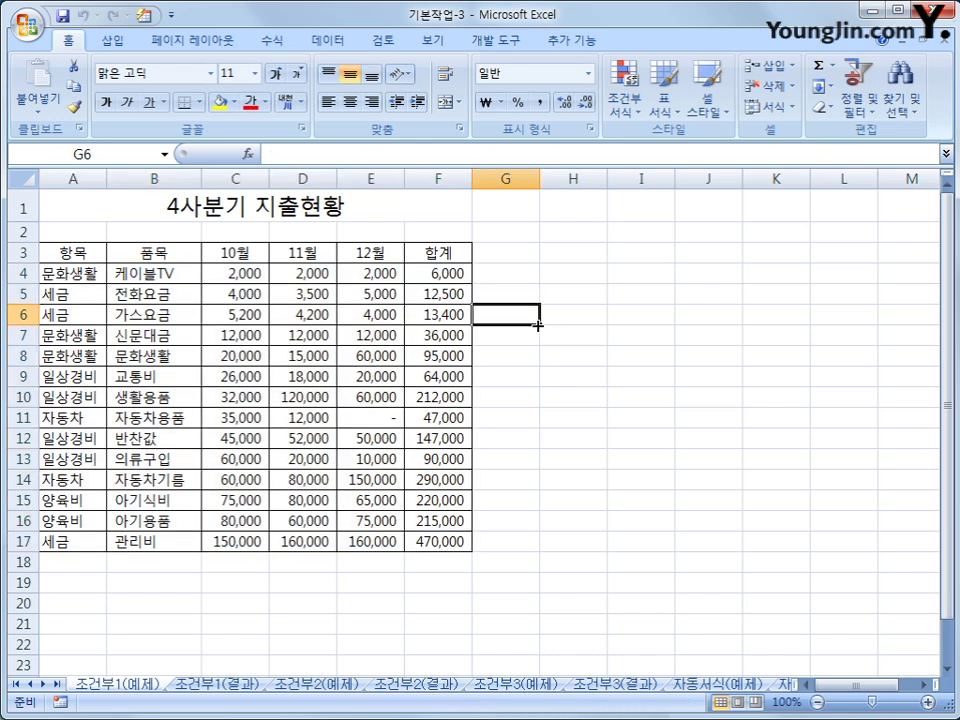
Create a new conditional formatting rule for A4:F17 with the type "수식을 사용하여 서식을 지정할 셀 결정".
click(92, 279)
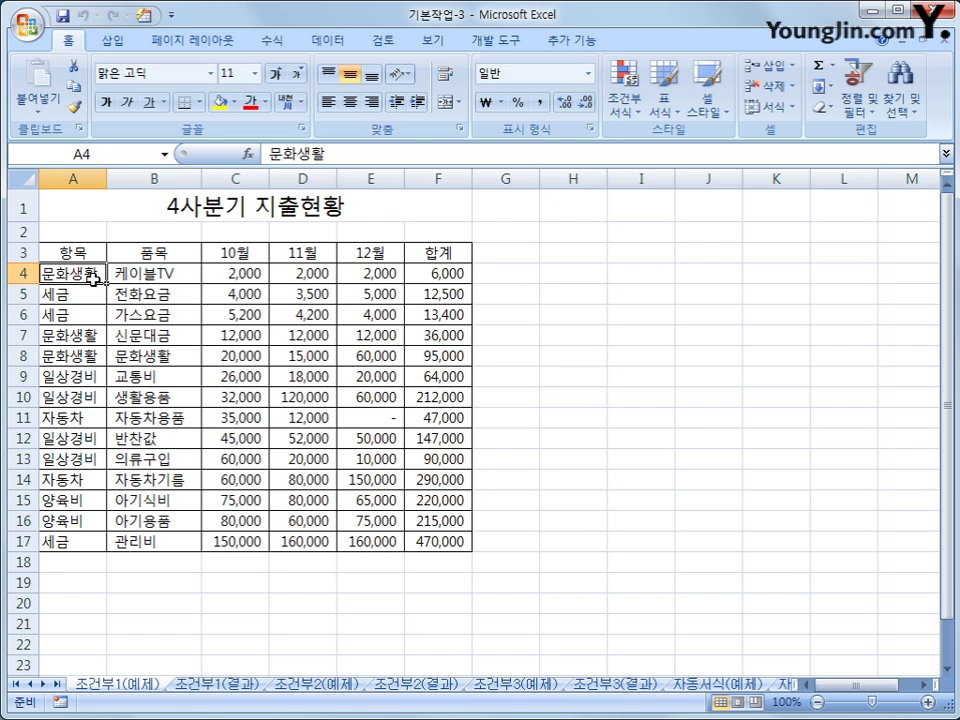
drag(88, 272, 433, 540)
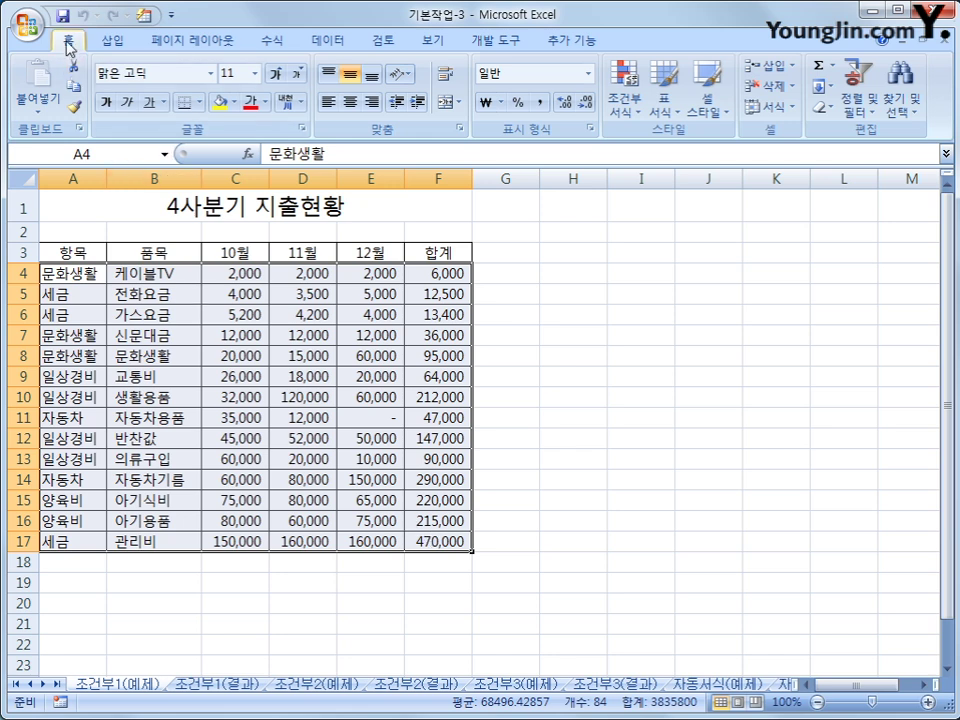
click(624, 110)
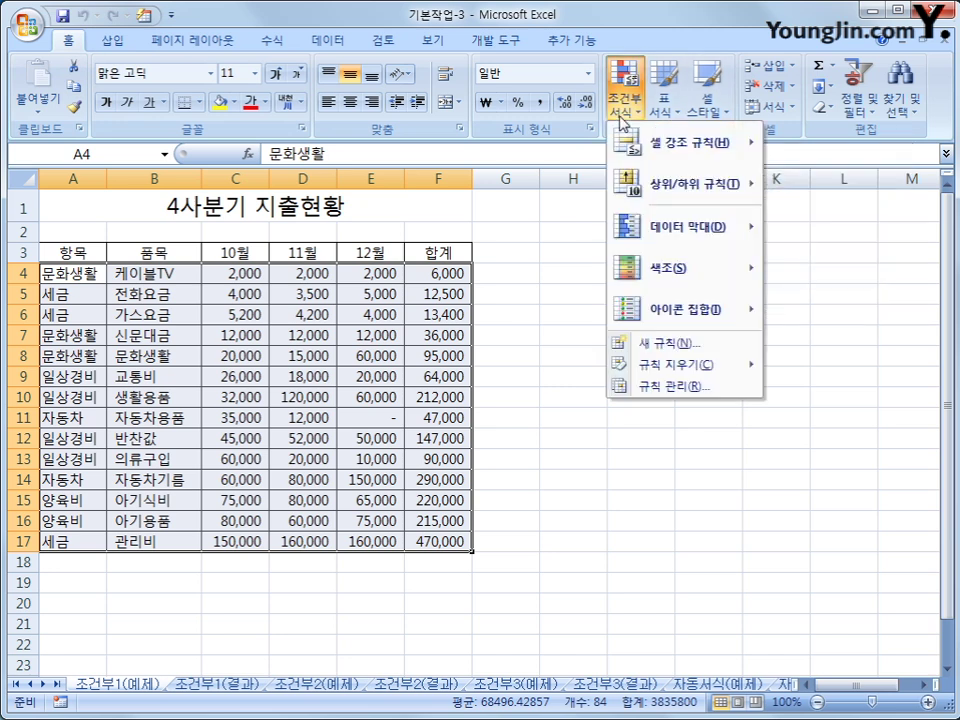
click(672, 345)
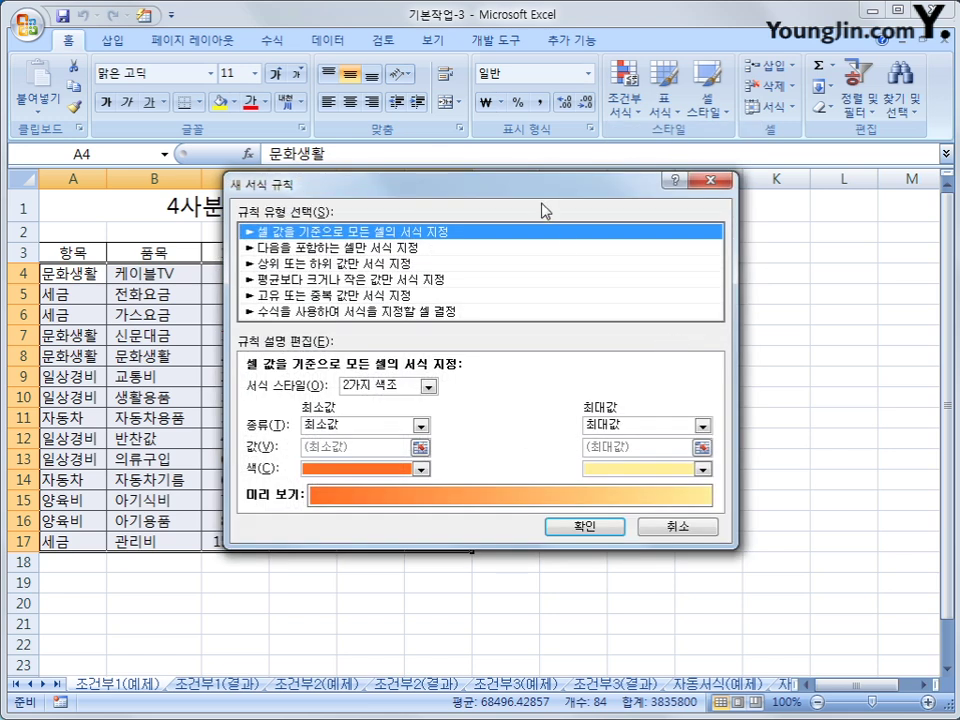
drag(540, 190, 626, 130)
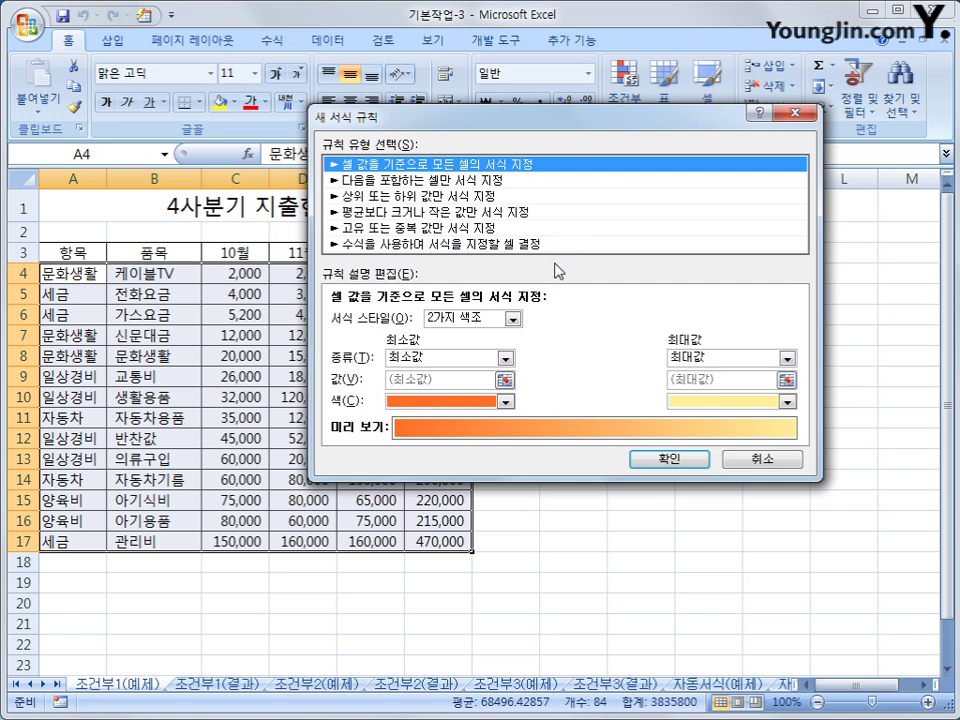
click(452, 246)
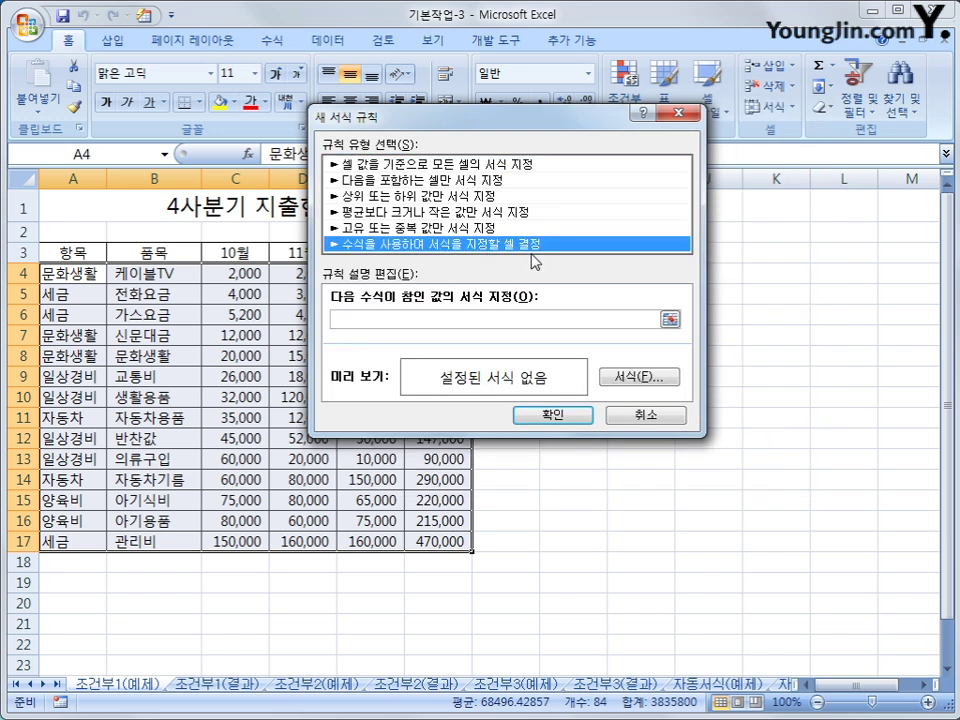
Enter the rule formula =$A4="문화생활", keeping only the column of the cell reference absolute.
click(492, 321)
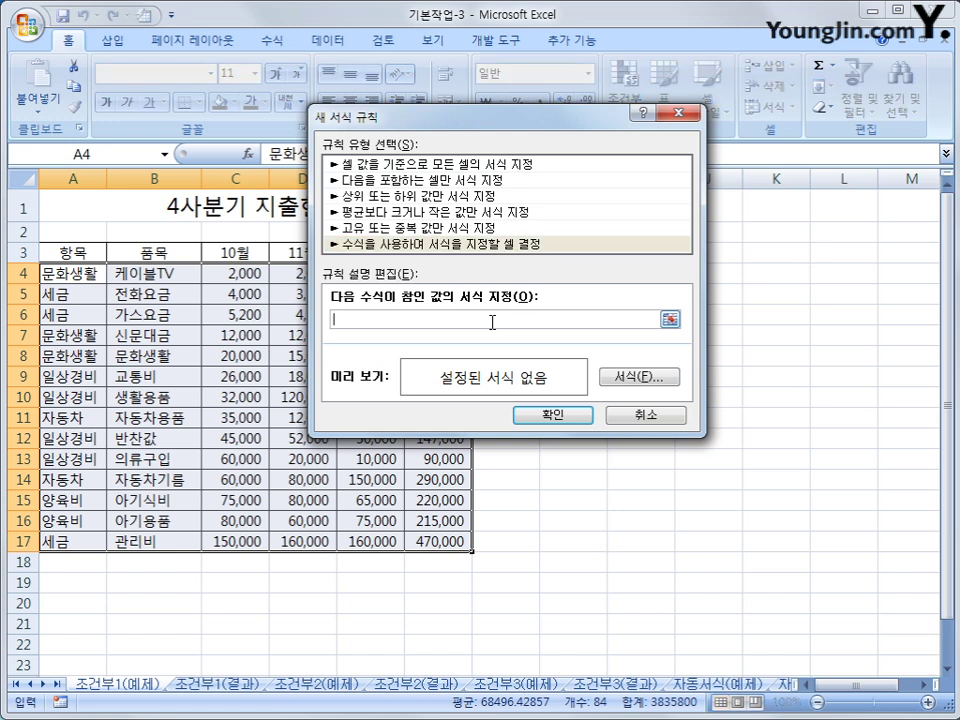
text(=)
click(87, 275)
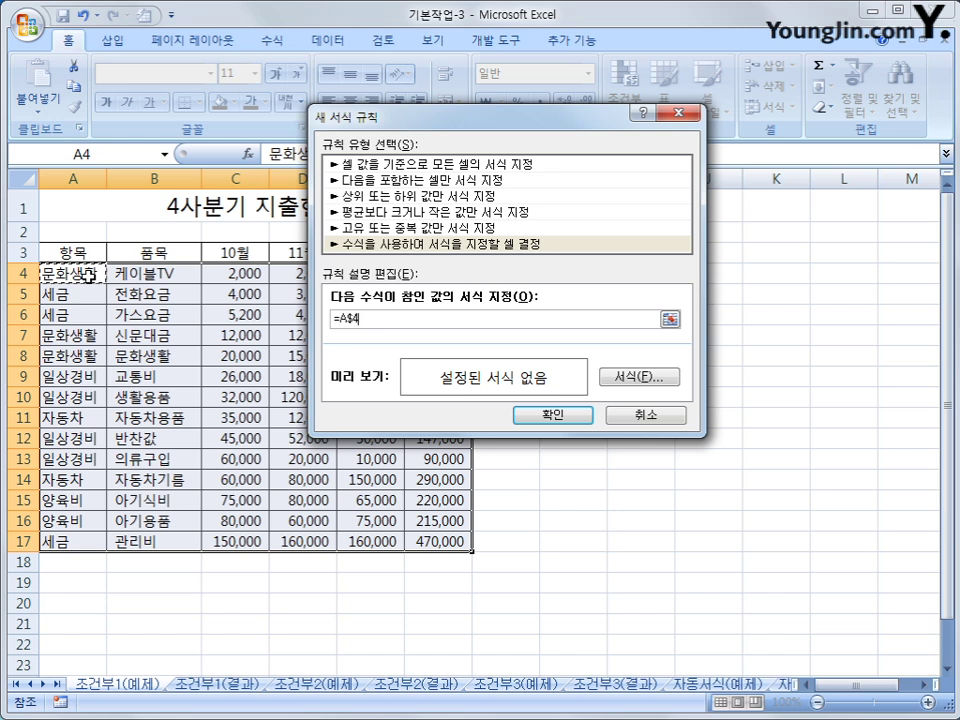
key(F4)
key(F4)
key(F4)
key(F4)
key(F4)
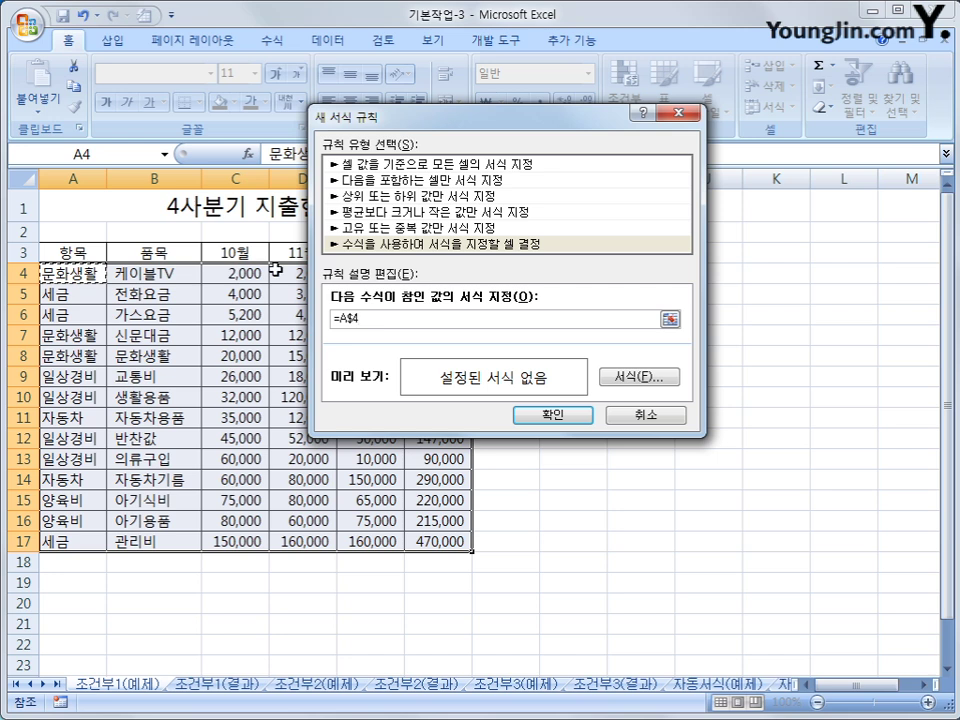
key(F4)
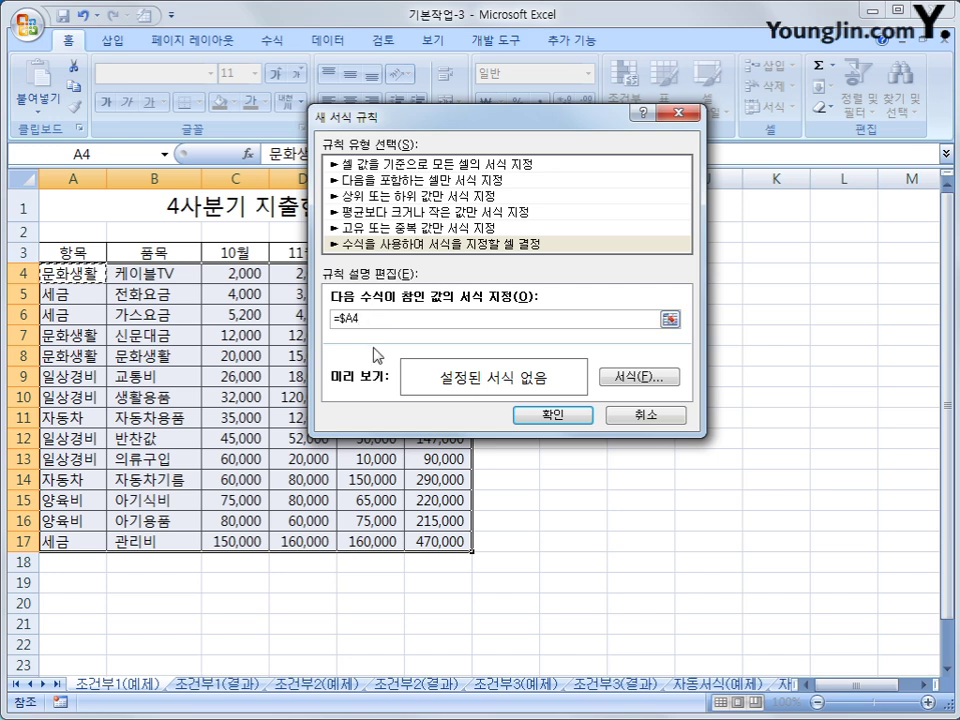
text(="문화생활")
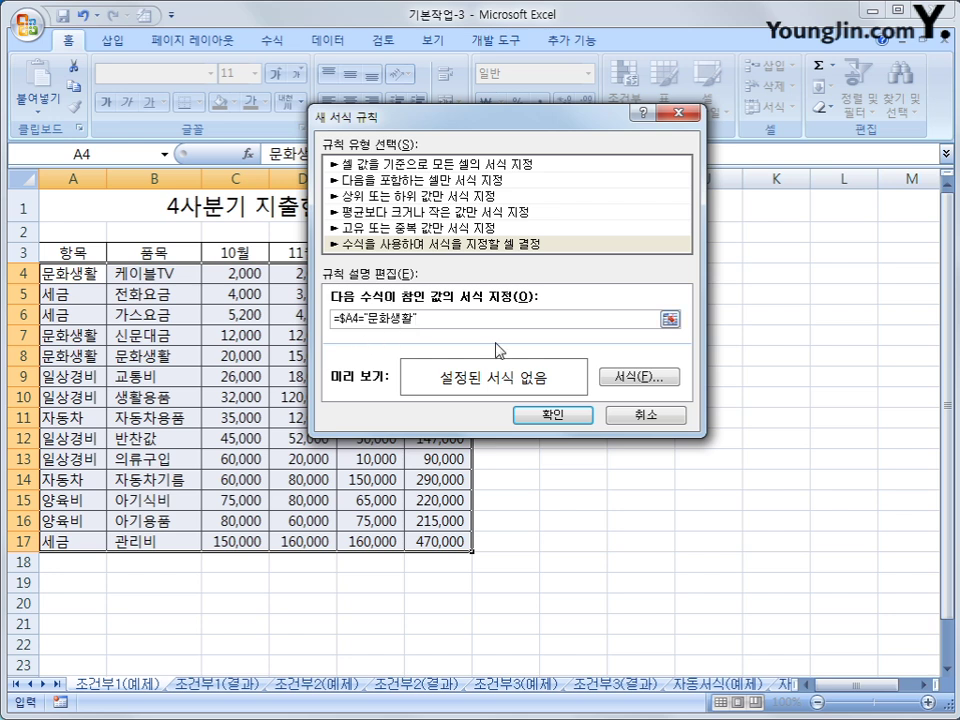
Set the rule's font to 굵은 기울임꼴 in standard blue and apply the rule to the expense rows.
click(637, 383)
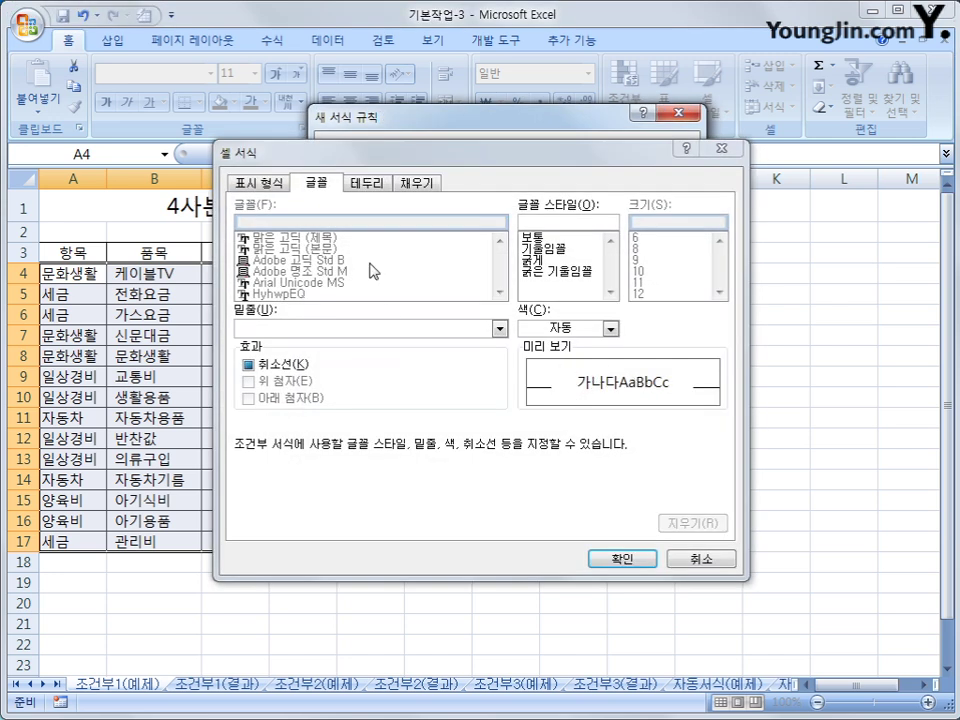
click(316, 186)
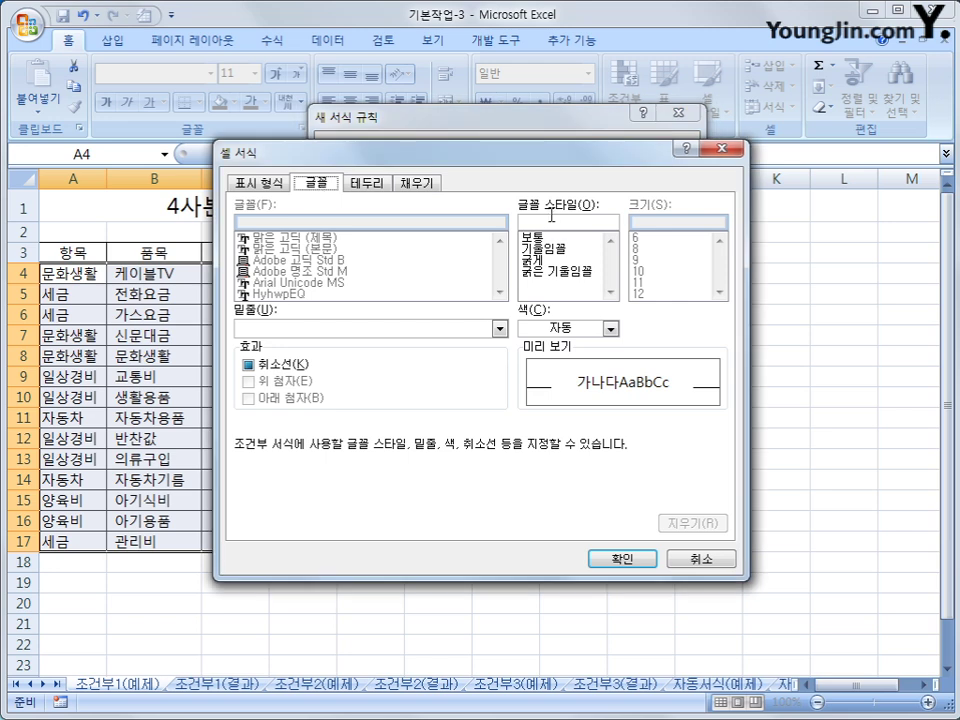
click(556, 272)
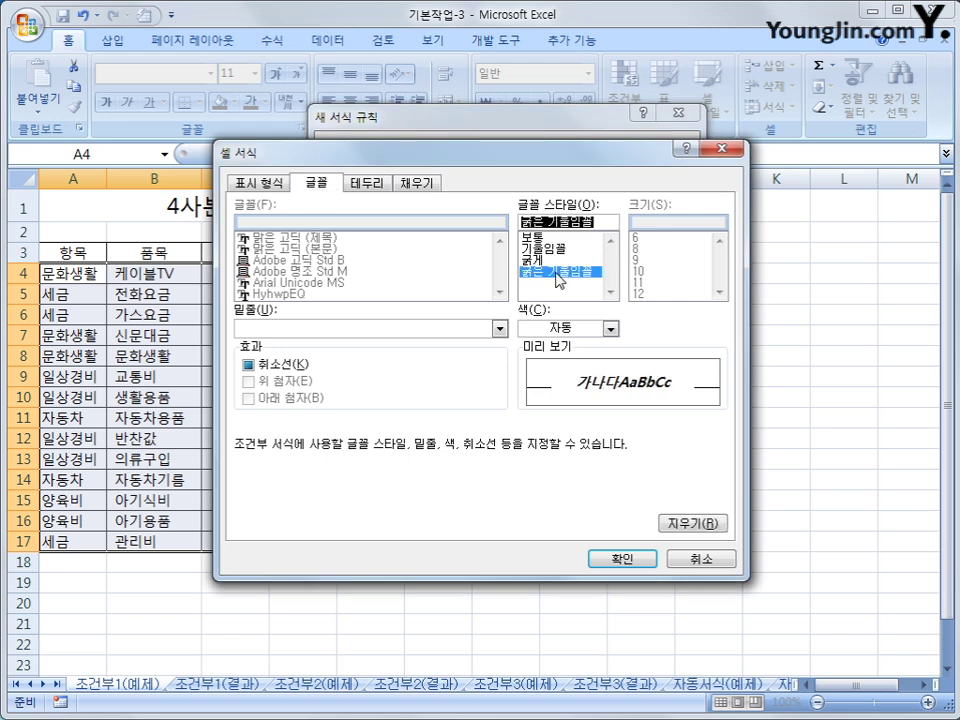
click(610, 328)
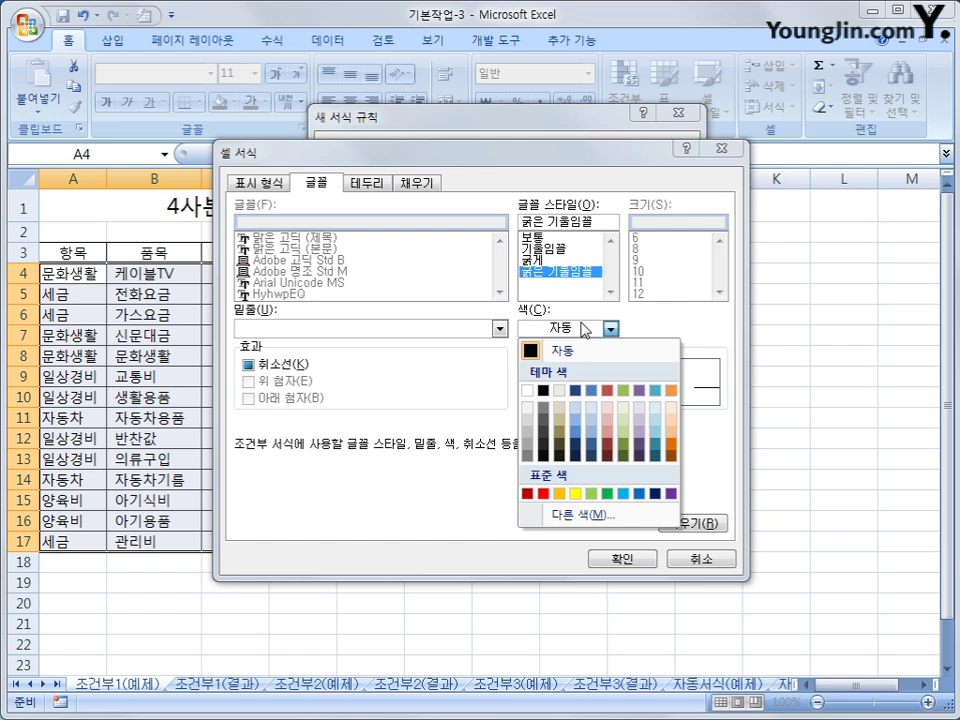
click(638, 495)
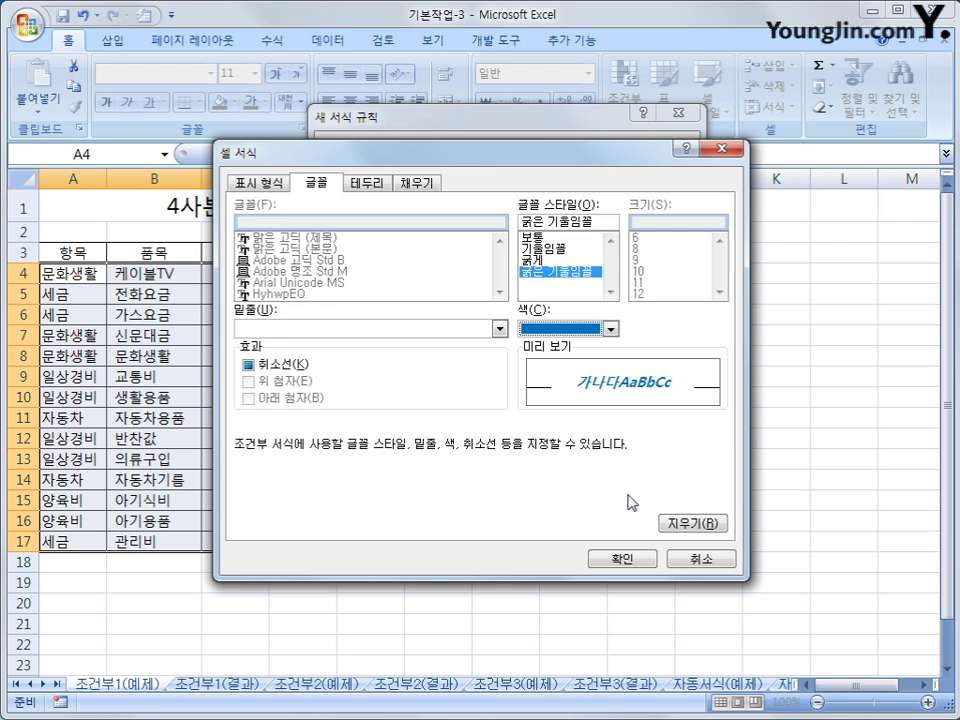
click(623, 561)
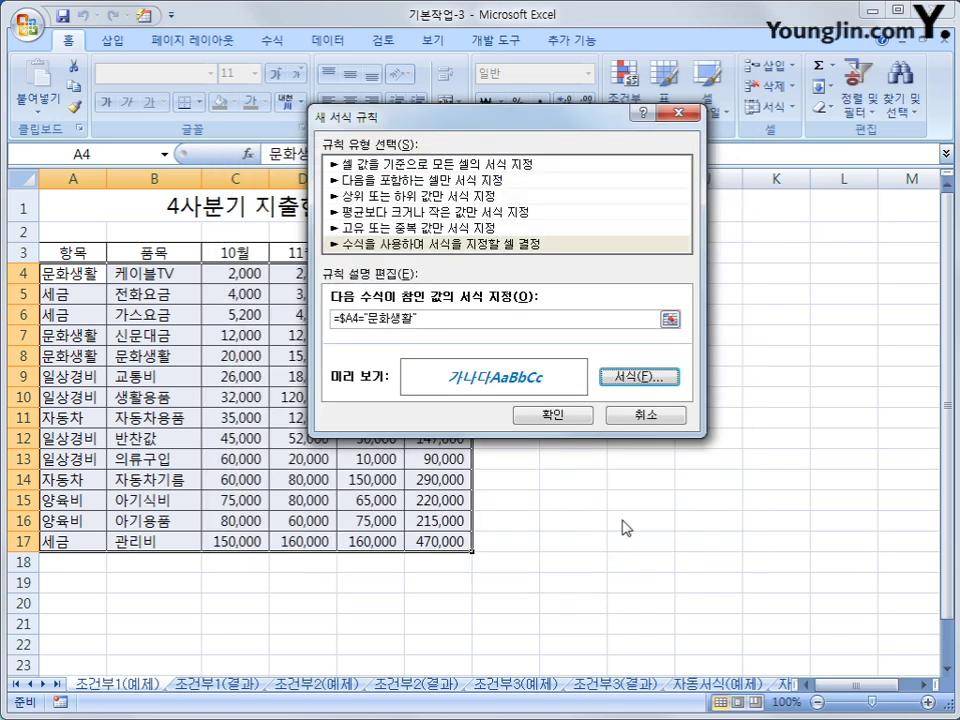
click(553, 414)
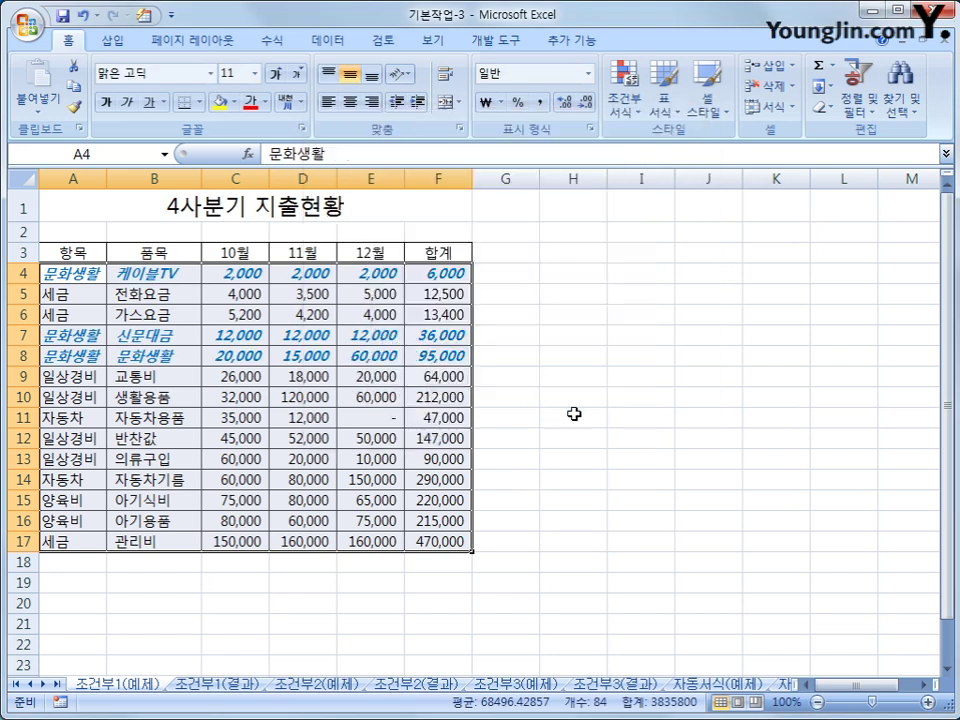
Check the formatted 문화생활 rows and compare them with the 조건부1(결과) sheet.
click(64, 272)
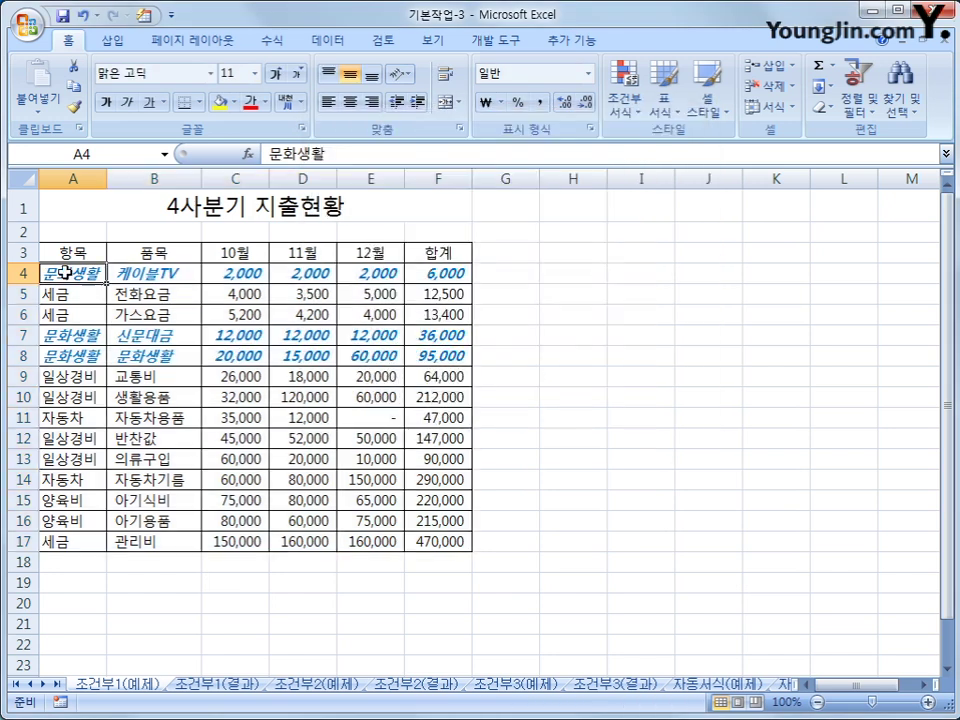
click(76, 345)
click(76, 355)
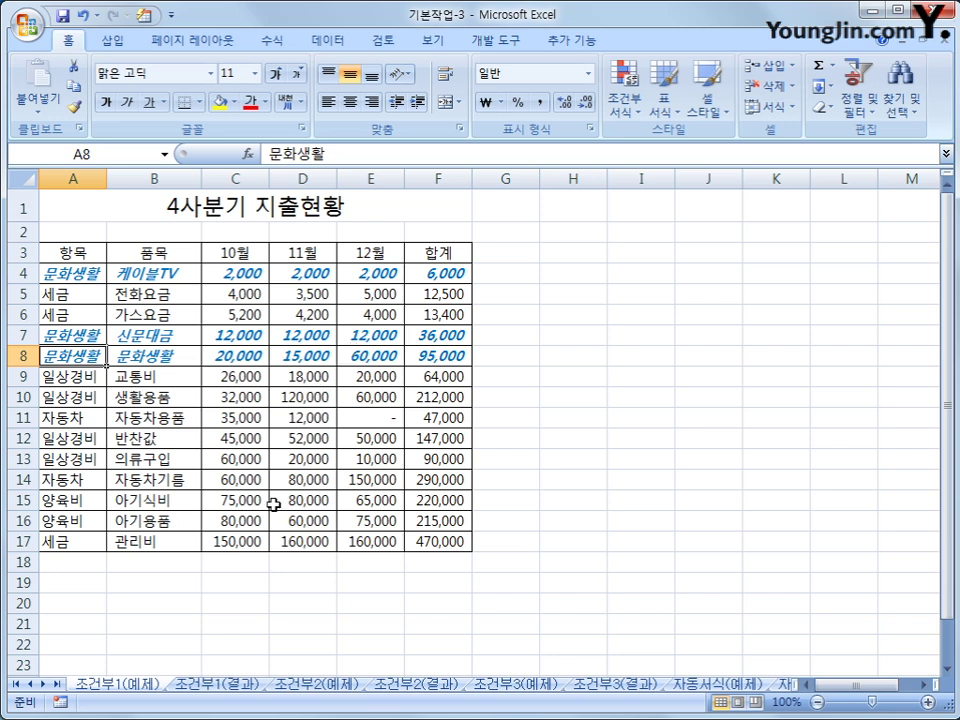
click(216, 689)
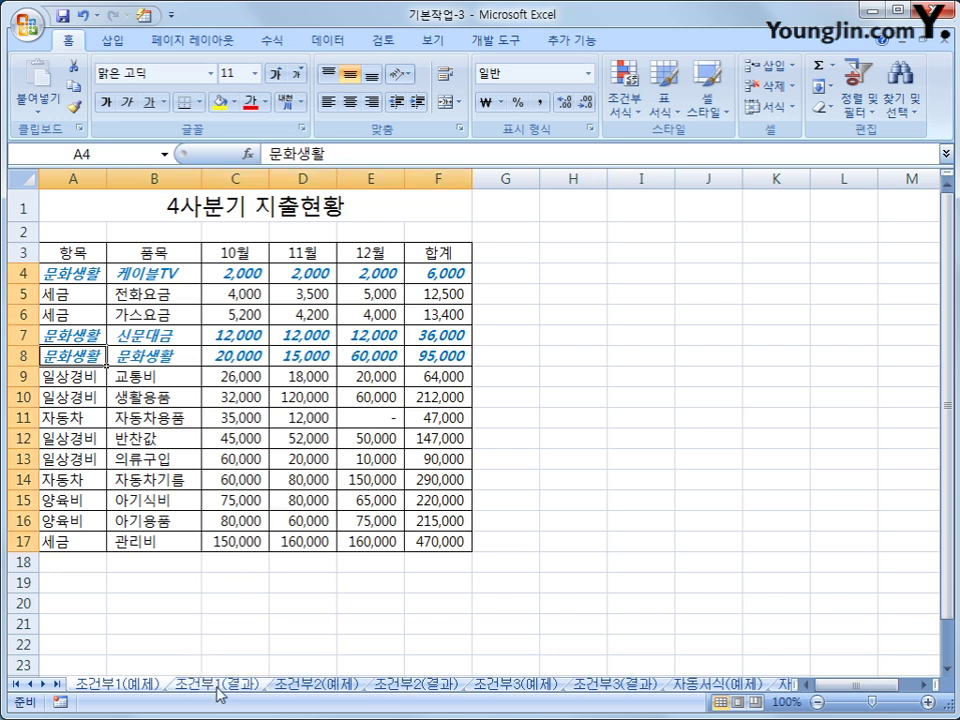
click(146, 689)
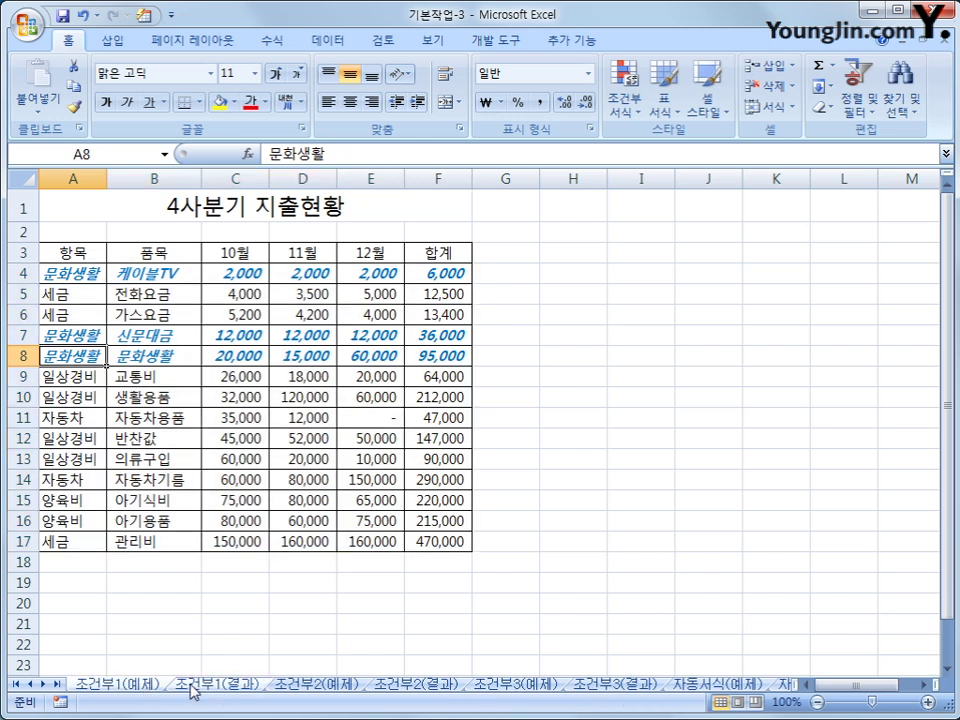
click(193, 689)
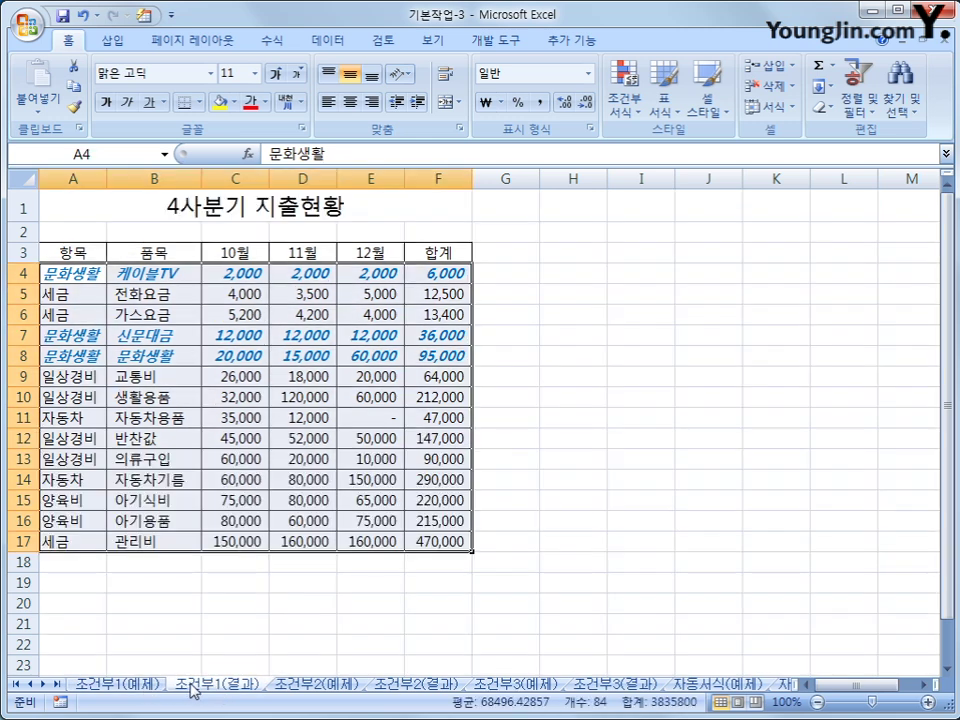
On the 조건부2(예제) sheet, create a new conditional formatting rule for A4:G12 with the type "수식을 사용하여 서식을 지정할 셀 결정".
click(293, 689)
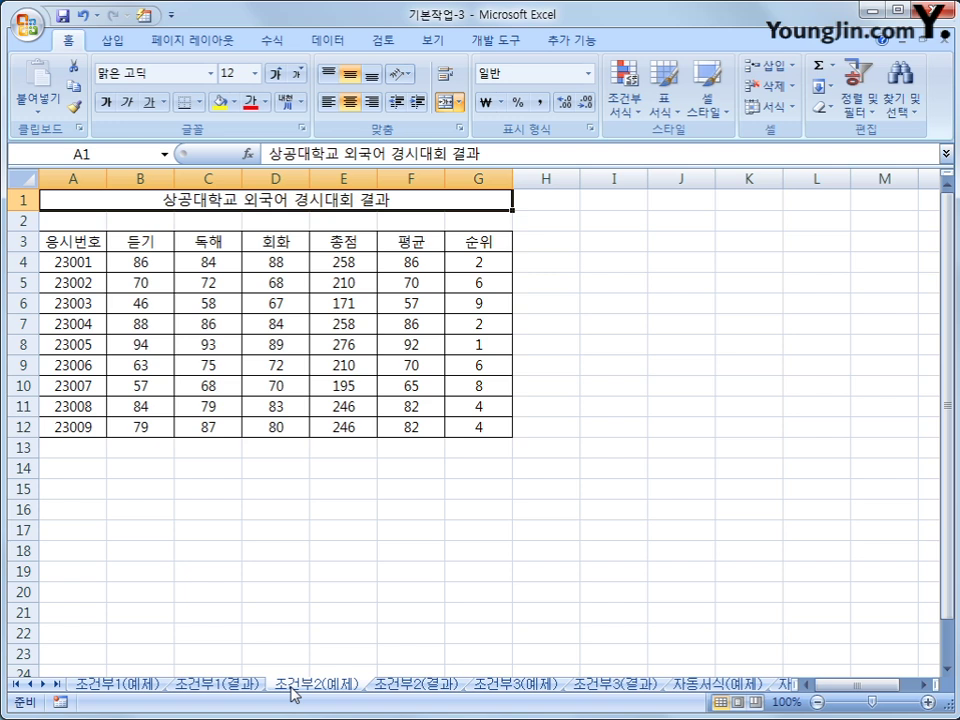
click(138, 259)
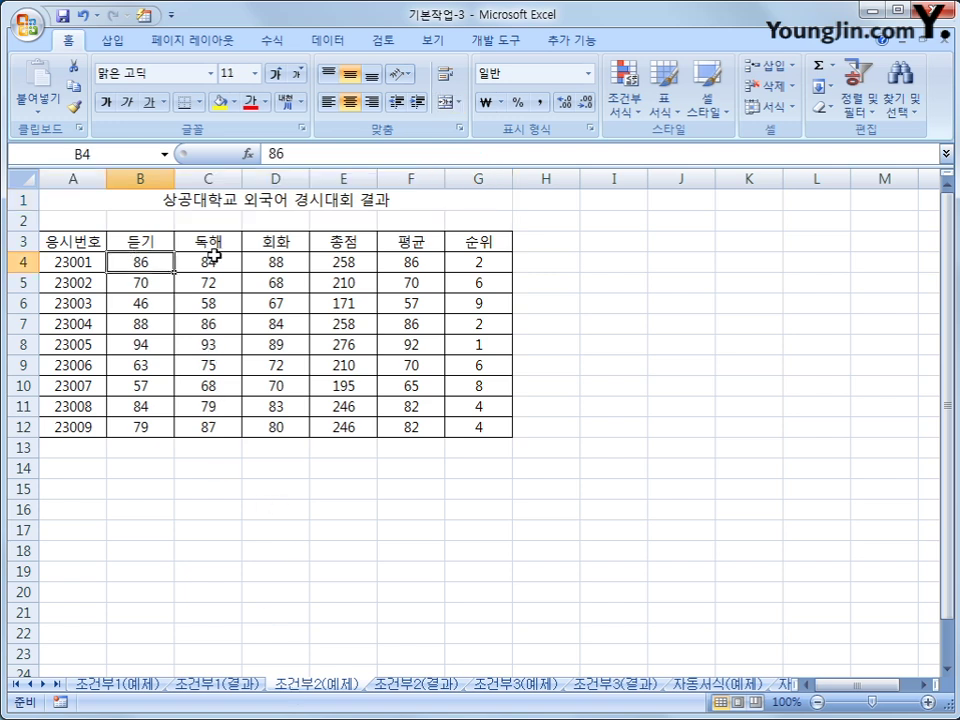
click(215, 258)
click(266, 259)
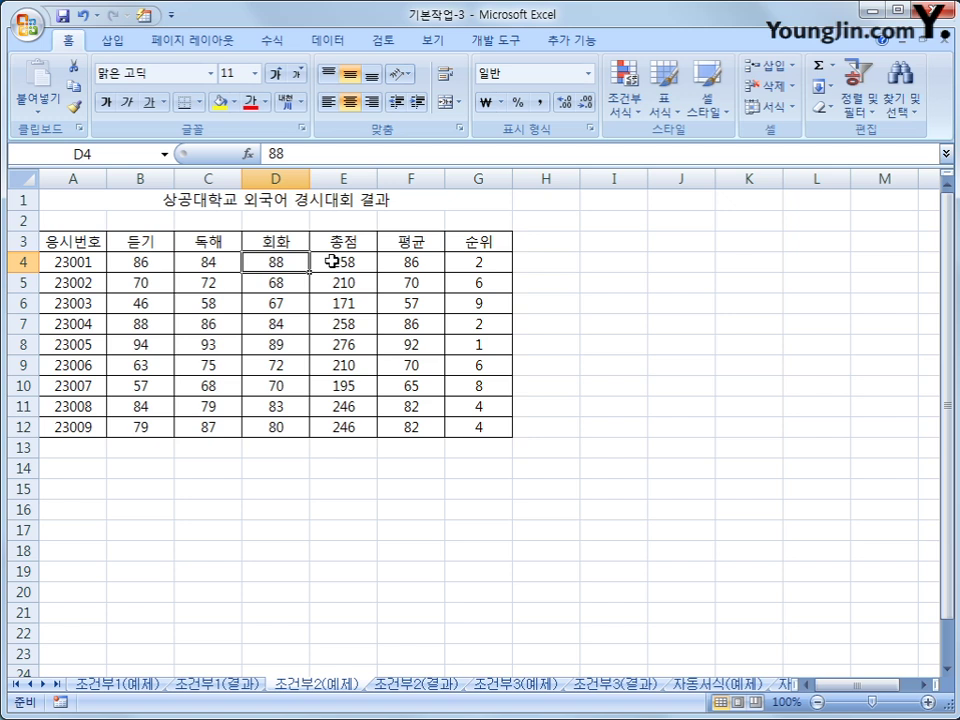
click(74, 264)
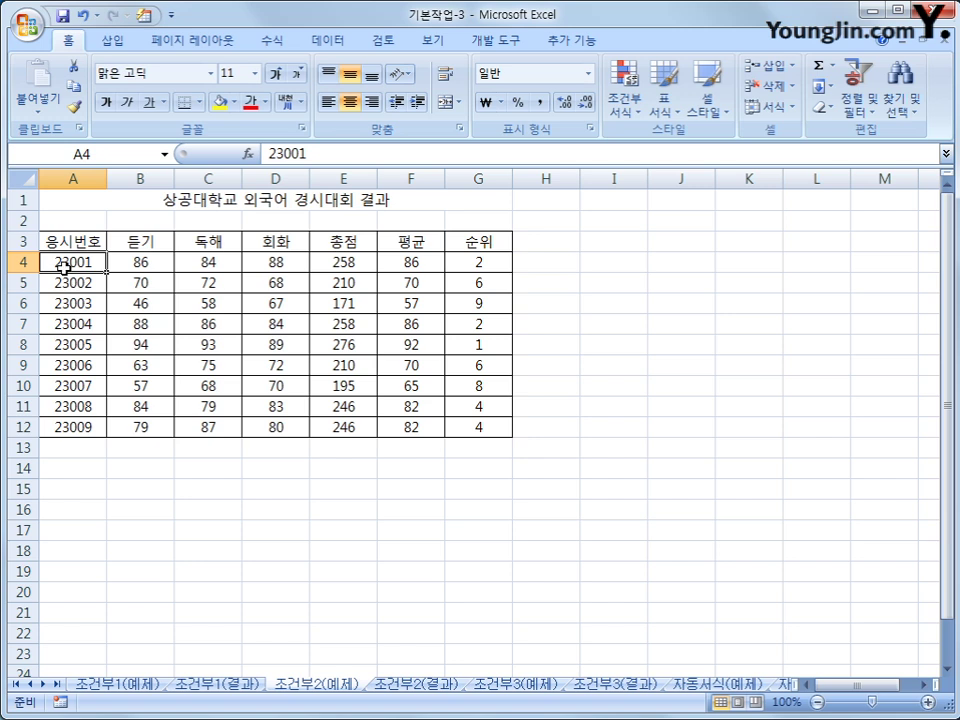
drag(77, 261, 468, 421)
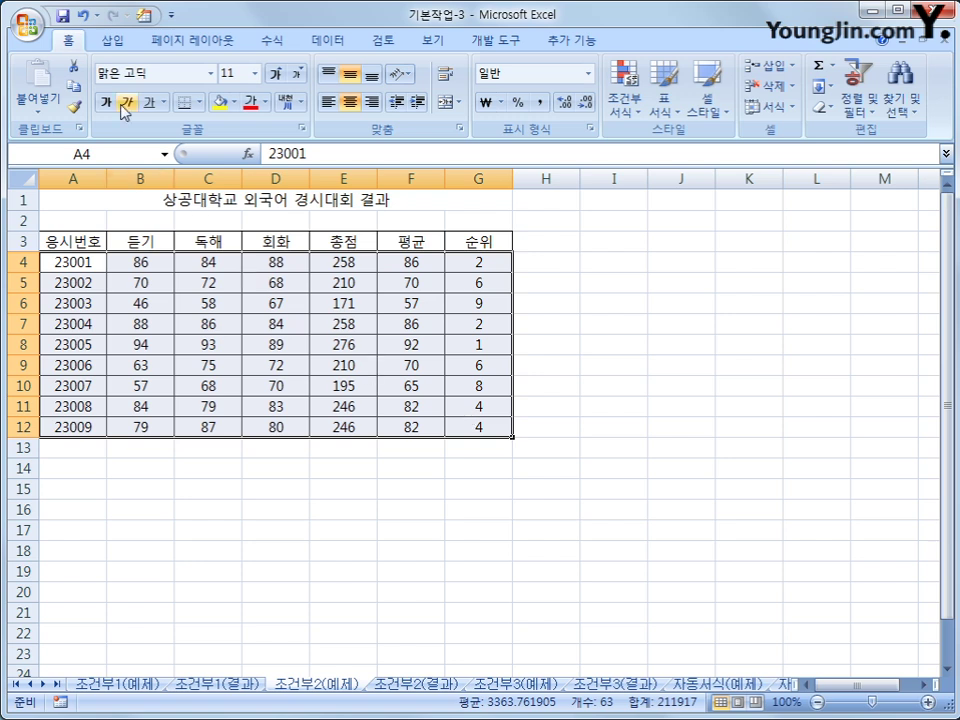
click(627, 106)
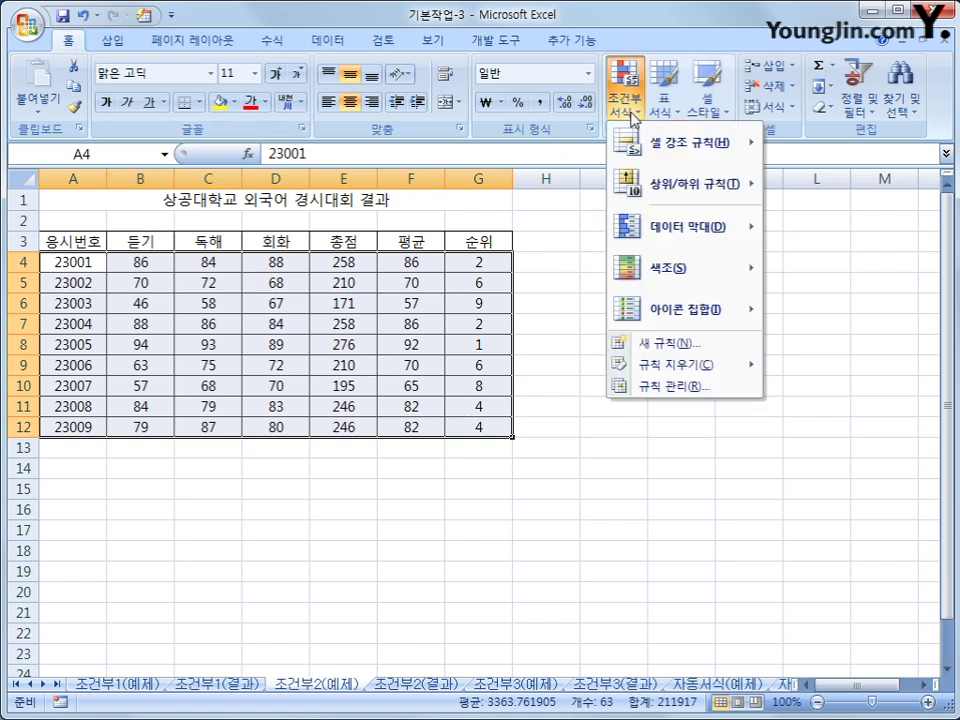
click(672, 344)
drag(578, 102, 668, 240)
click(513, 360)
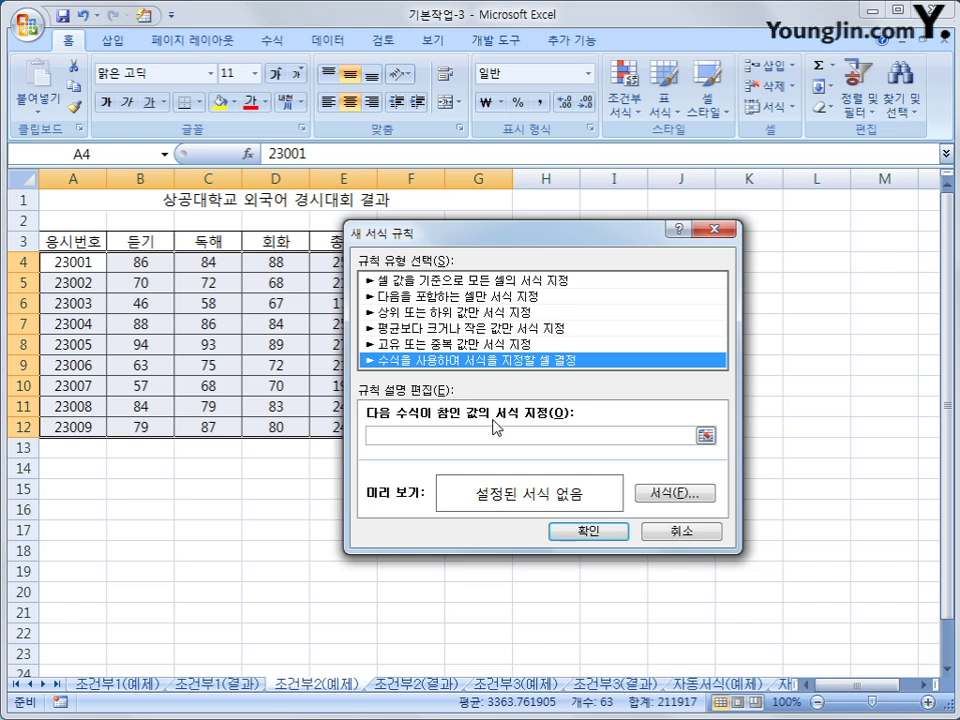
Begin the rule formula with =and($B4>=70, keeping only the column of the 듣기 cell reference absolute.
click(454, 437)
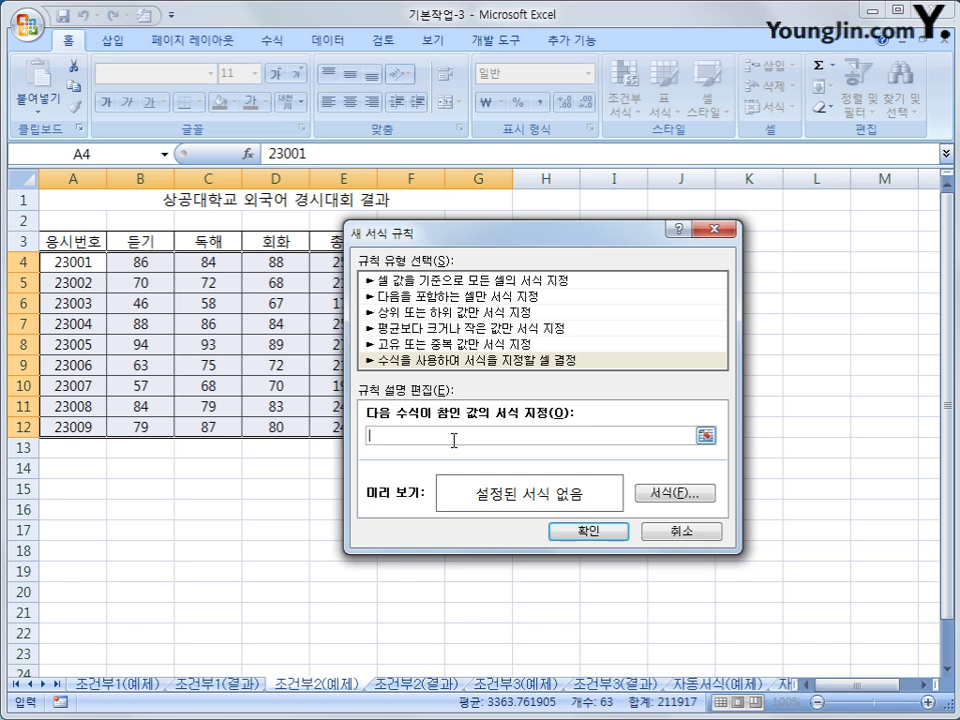
text(ㅋ)
key(BackSpace)
text(ㅋ)
text(and()
click(161, 263)
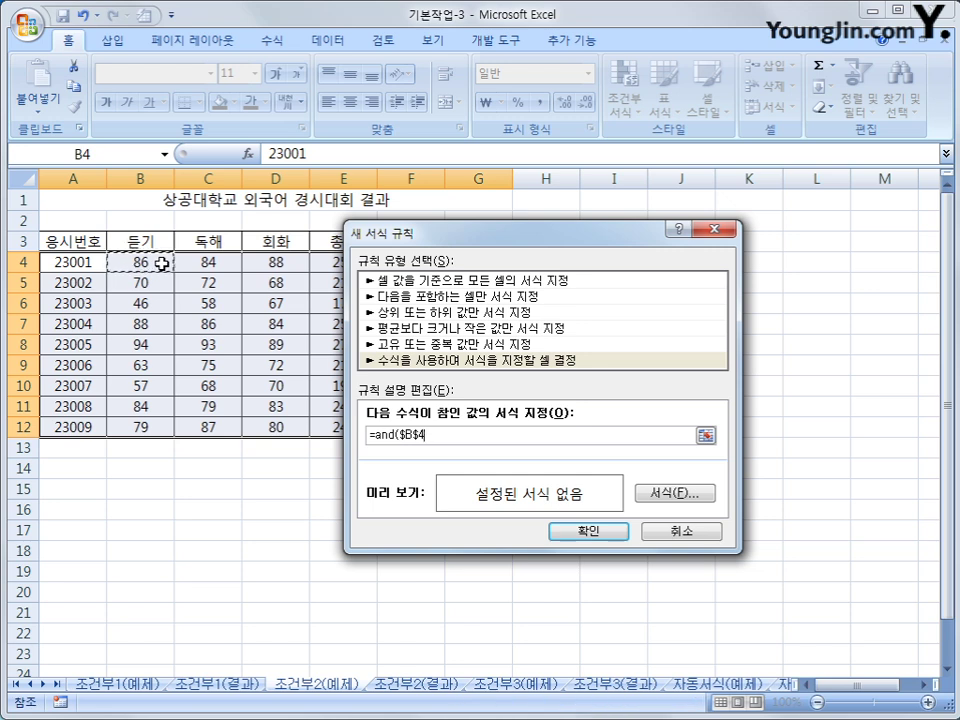
key(F4)
key(F4)
text(>=70,)
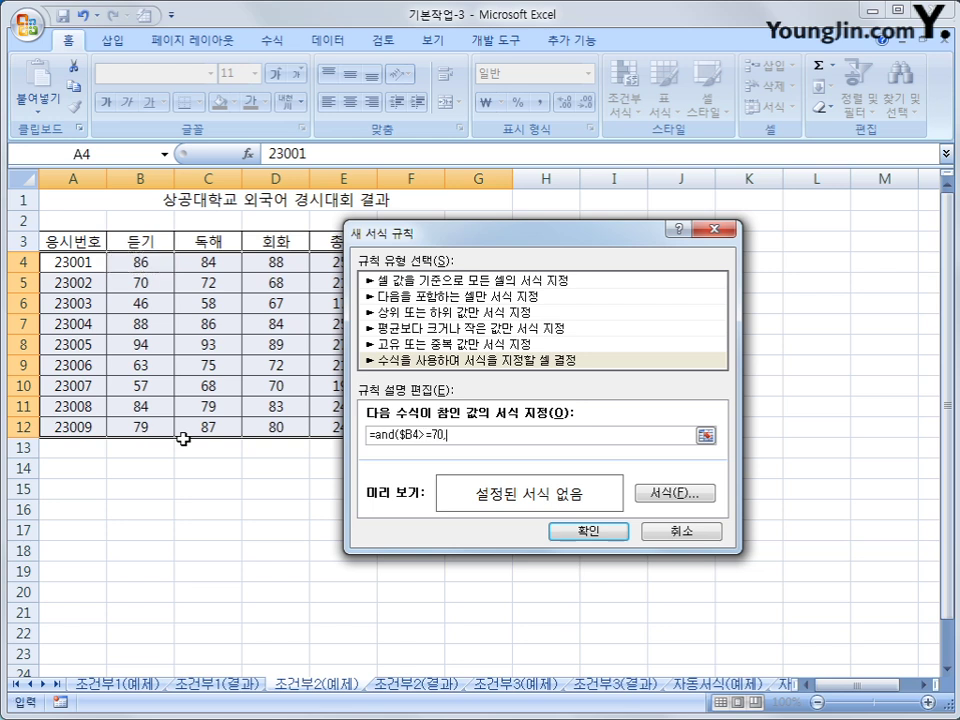
Complete the AND formula with the 독해 and 회화 conditions $C4>=70 and $D4>=70, using column-absolute references.
click(208, 264)
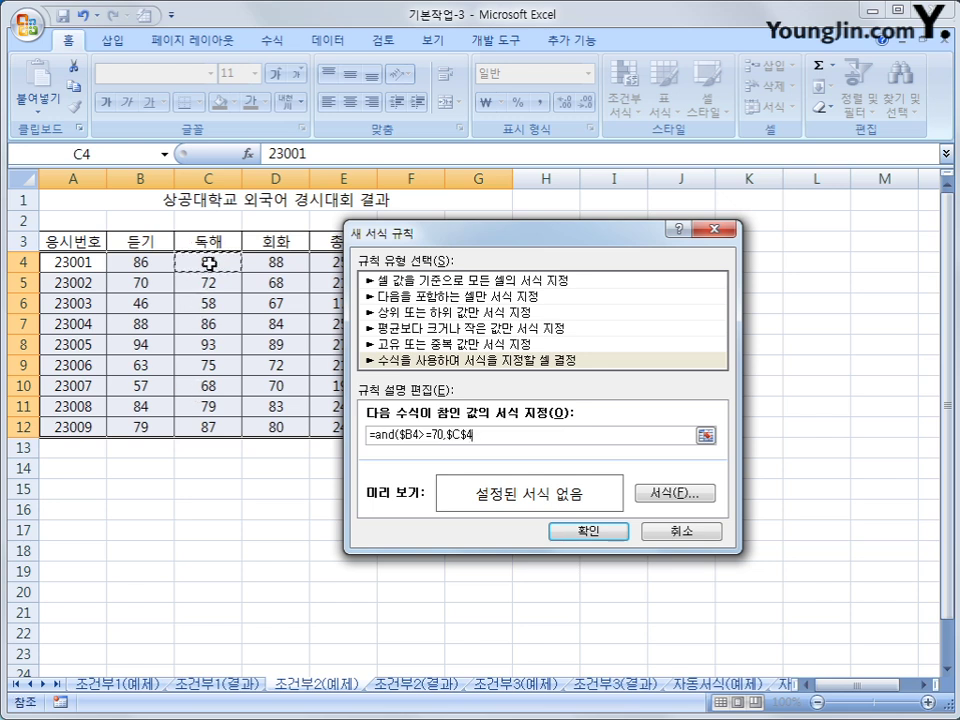
key(F4)
key(F4)
text(>=70,)
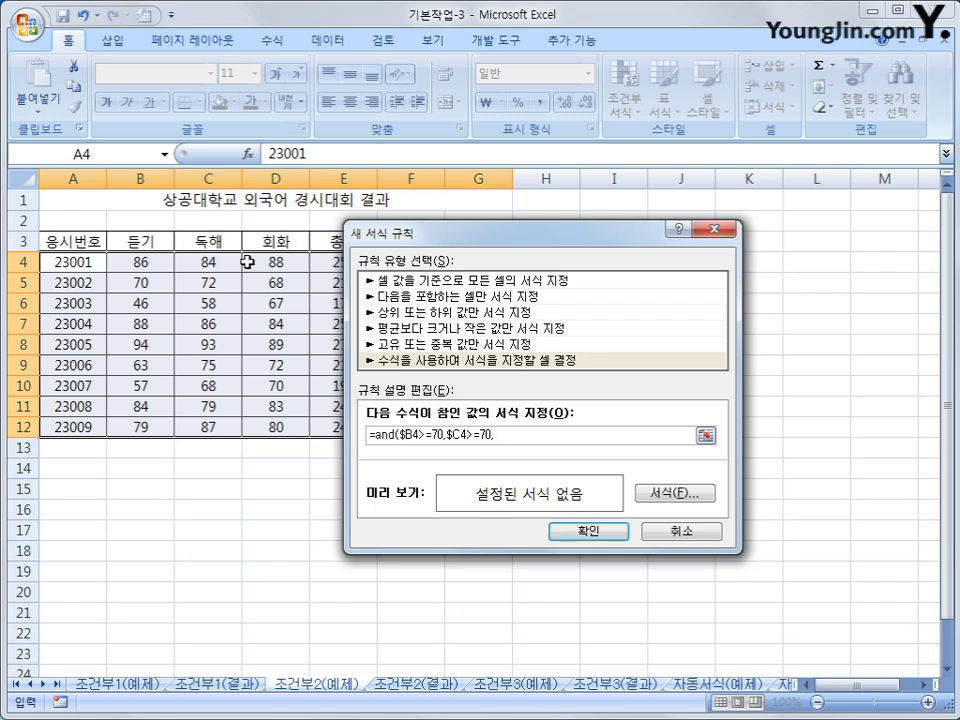
click(298, 260)
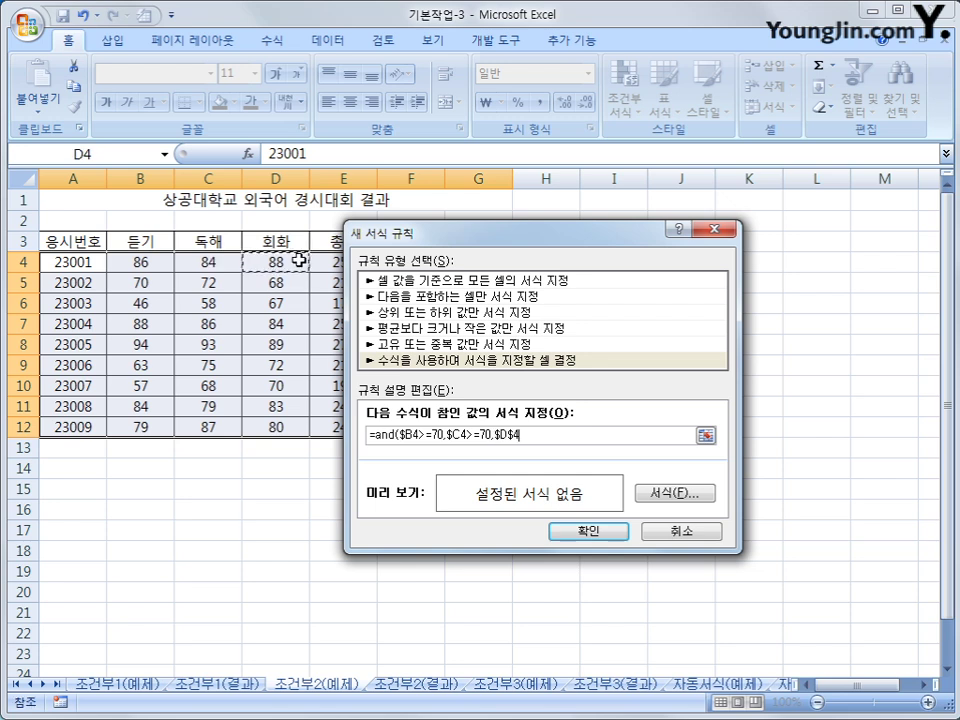
key(F4)
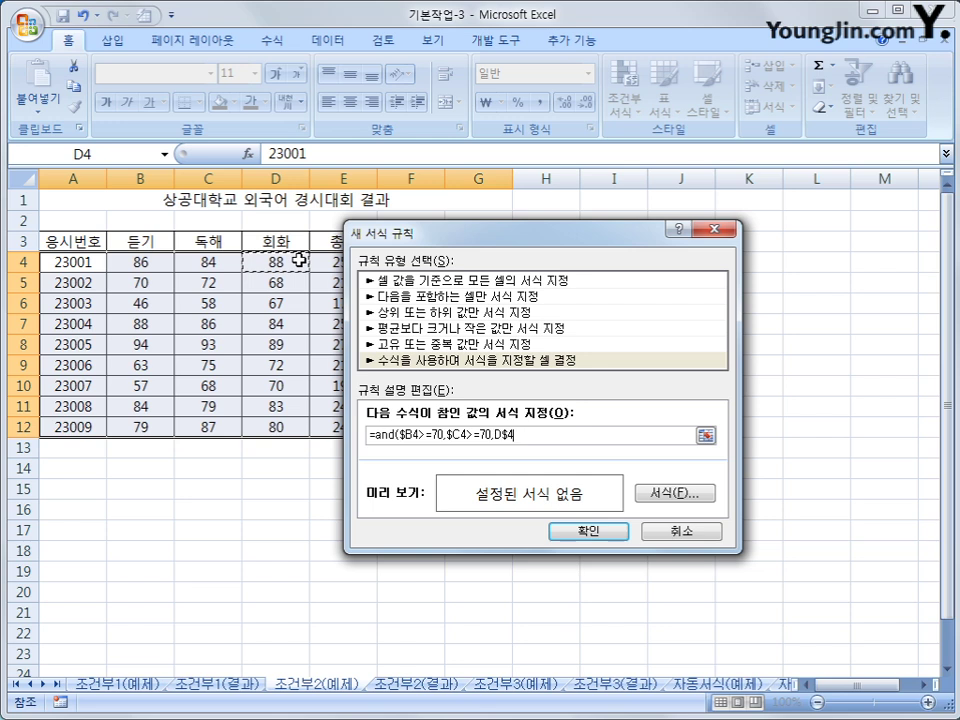
key(F4)
text(>=70))
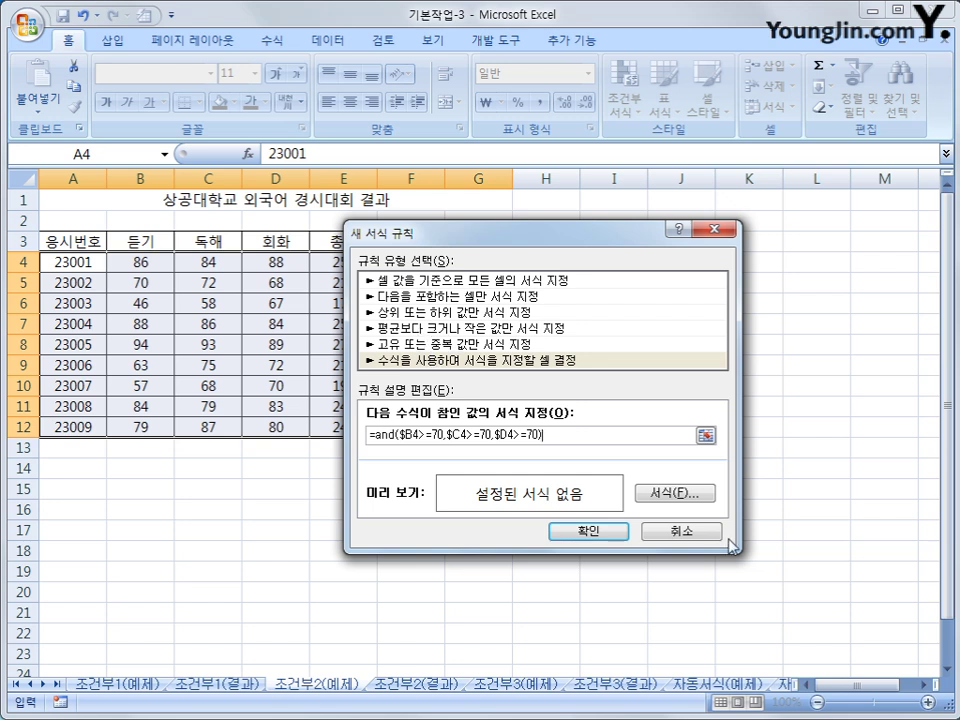
Apply the rule to the score rows with a 굵게 font in standard blue and compare them with the 조건부2(결과) sheet.
click(677, 494)
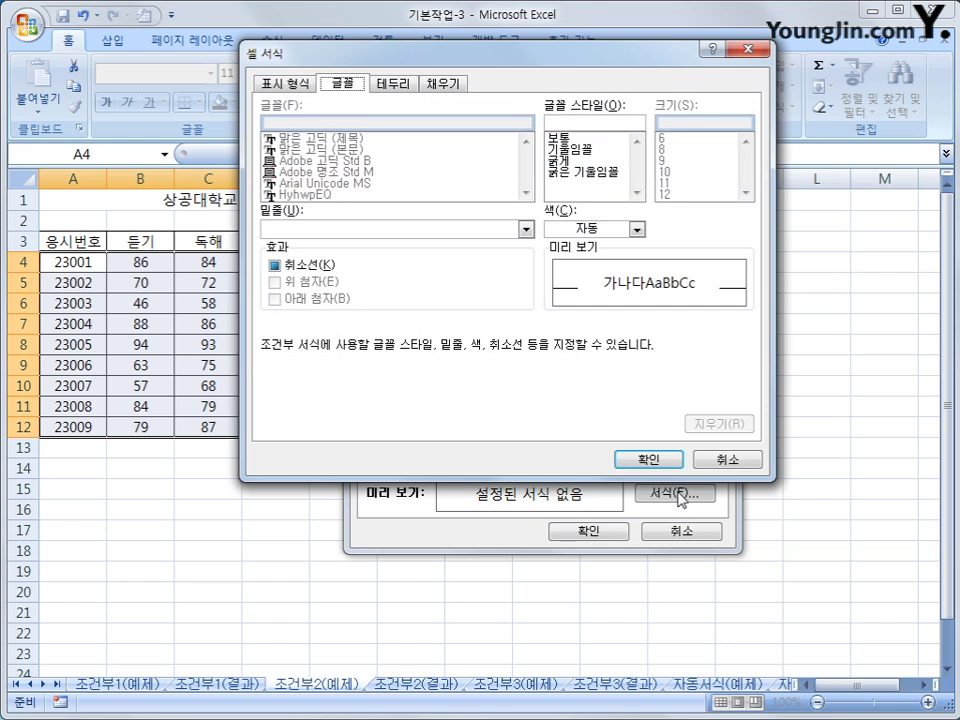
click(637, 229)
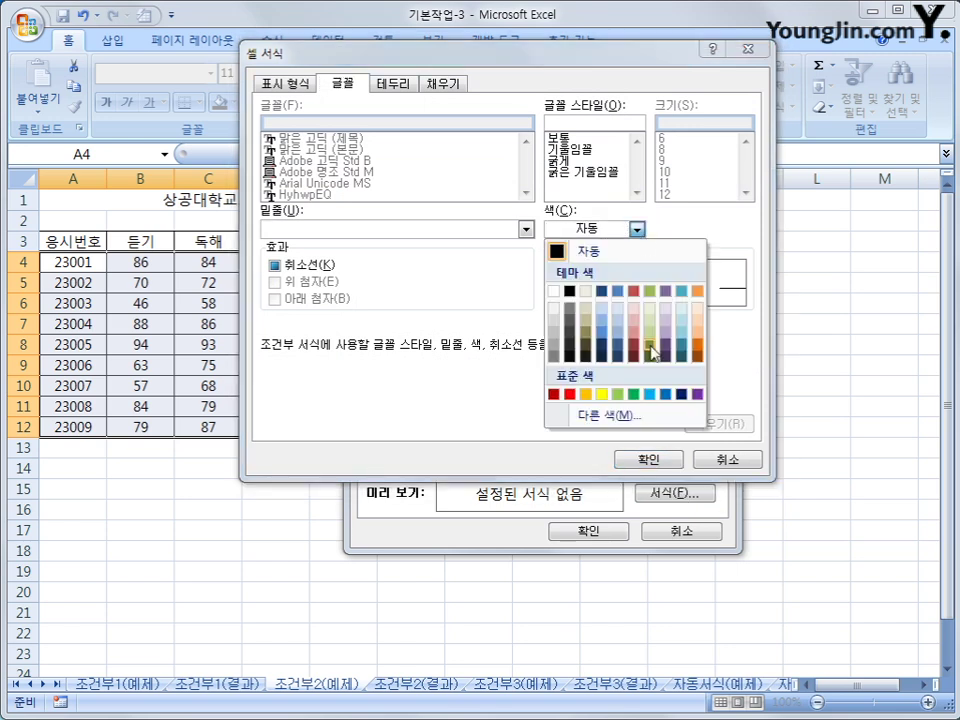
click(668, 394)
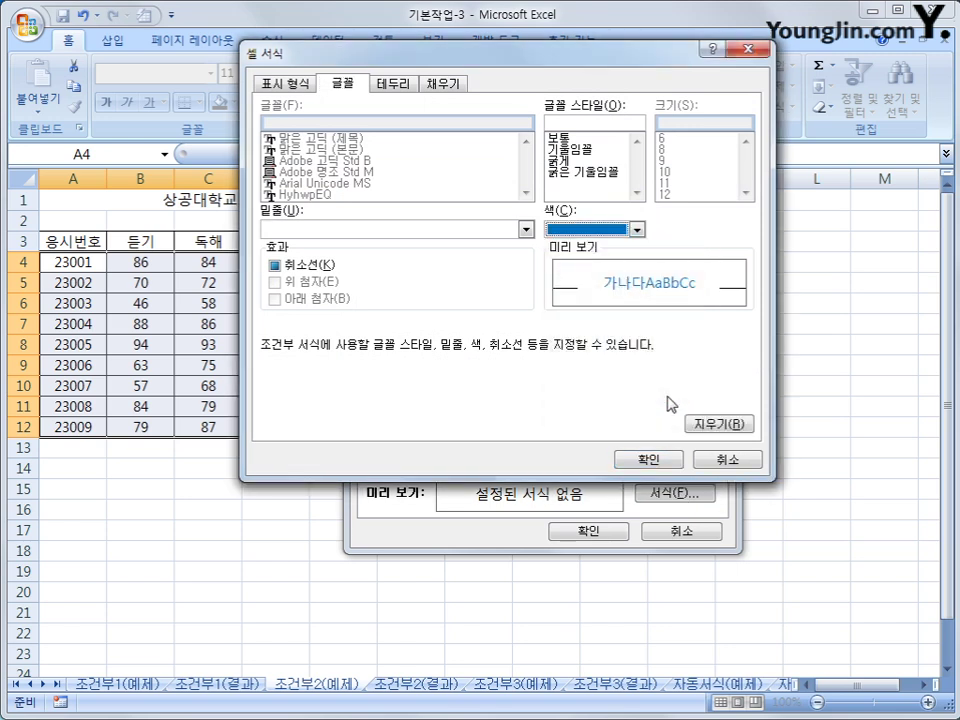
click(614, 162)
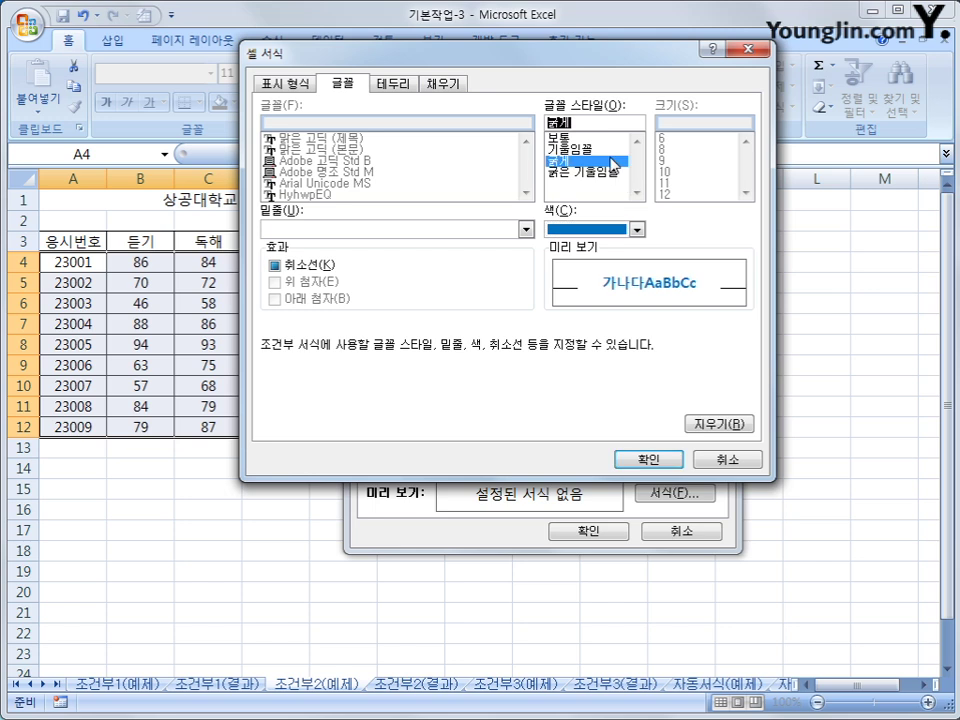
click(637, 229)
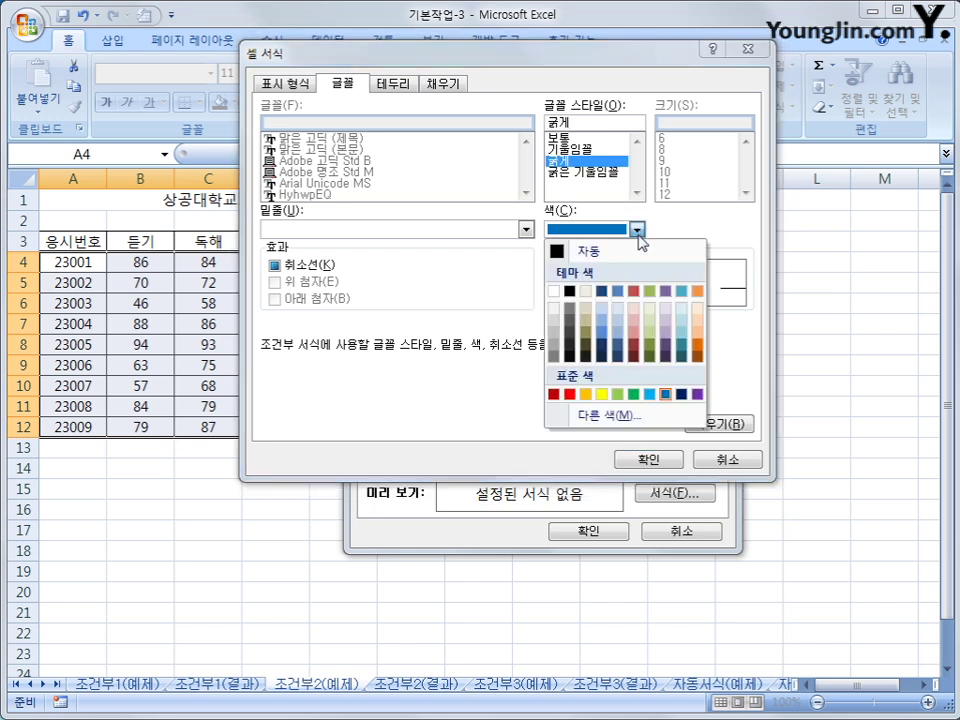
click(666, 396)
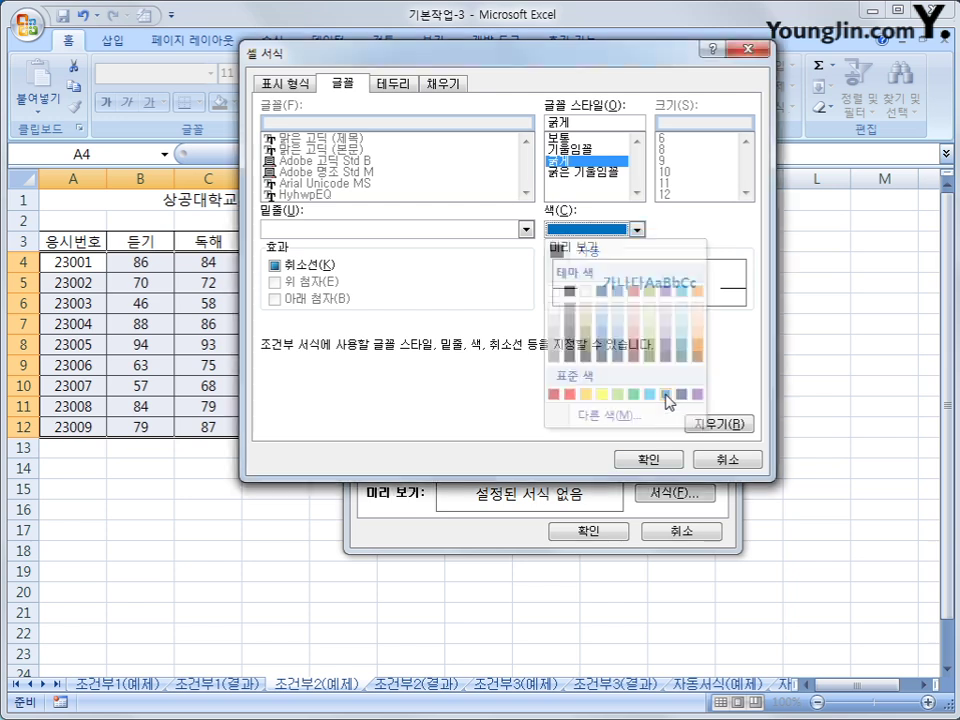
click(631, 468)
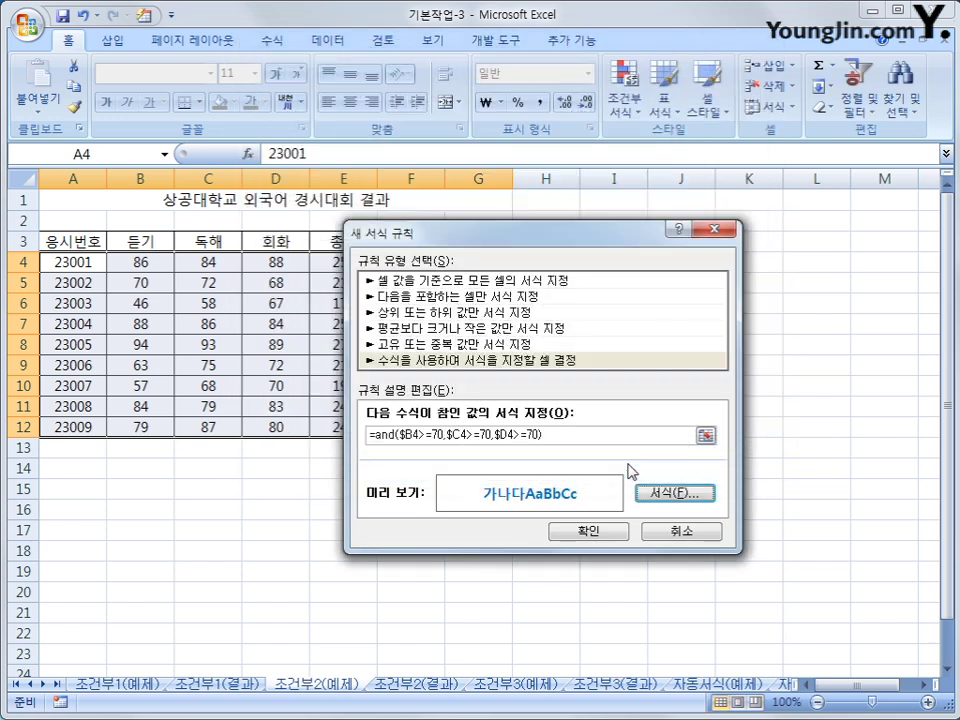
click(603, 535)
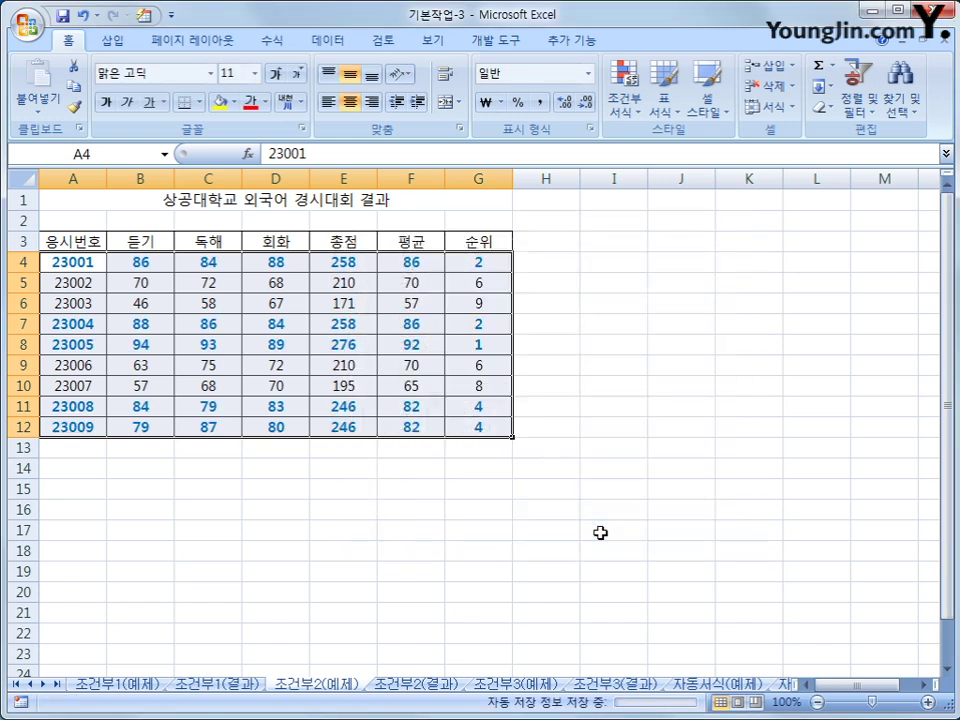
click(491, 427)
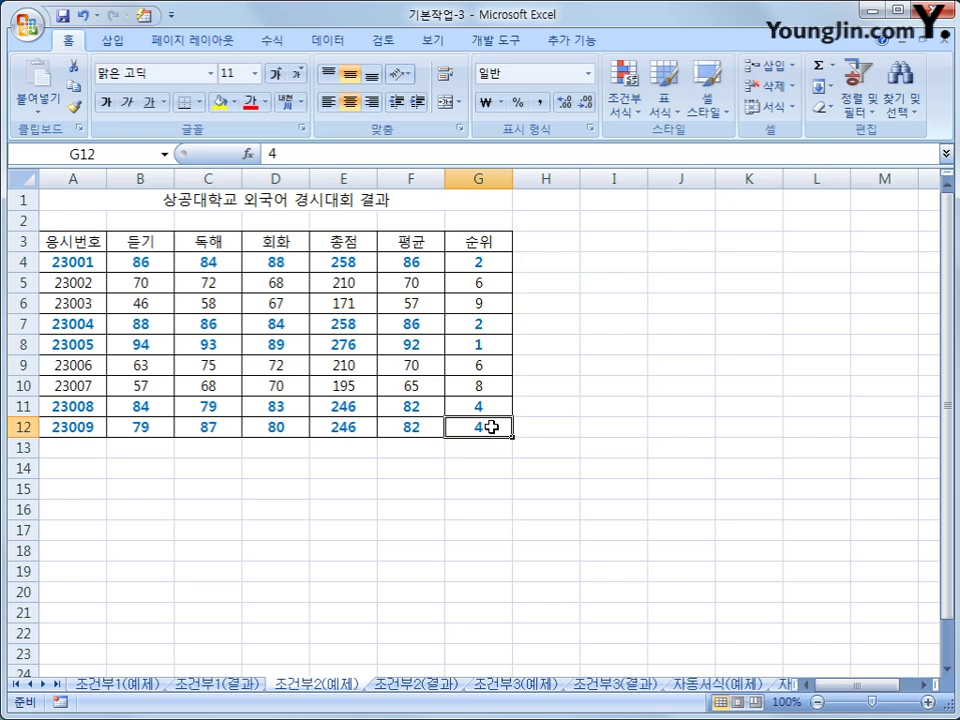
click(420, 685)
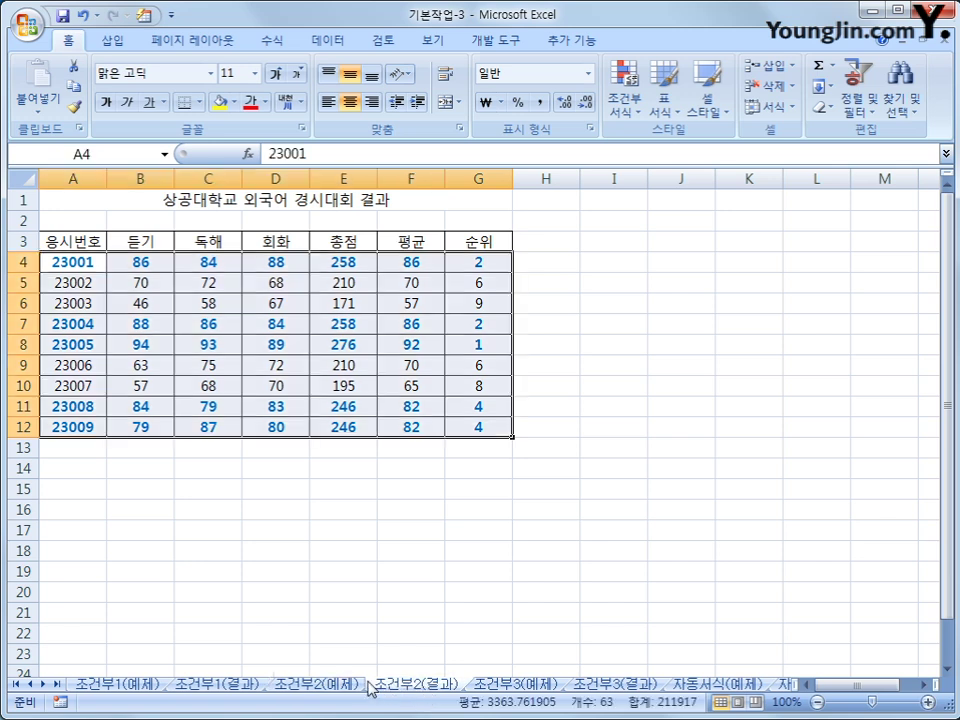
On the 조건부3(예제) sheet, create a new conditional formatting rule for B4:F13 with the type "수식을 사용하여 서식을 지정할 셀 결정".
click(497, 686)
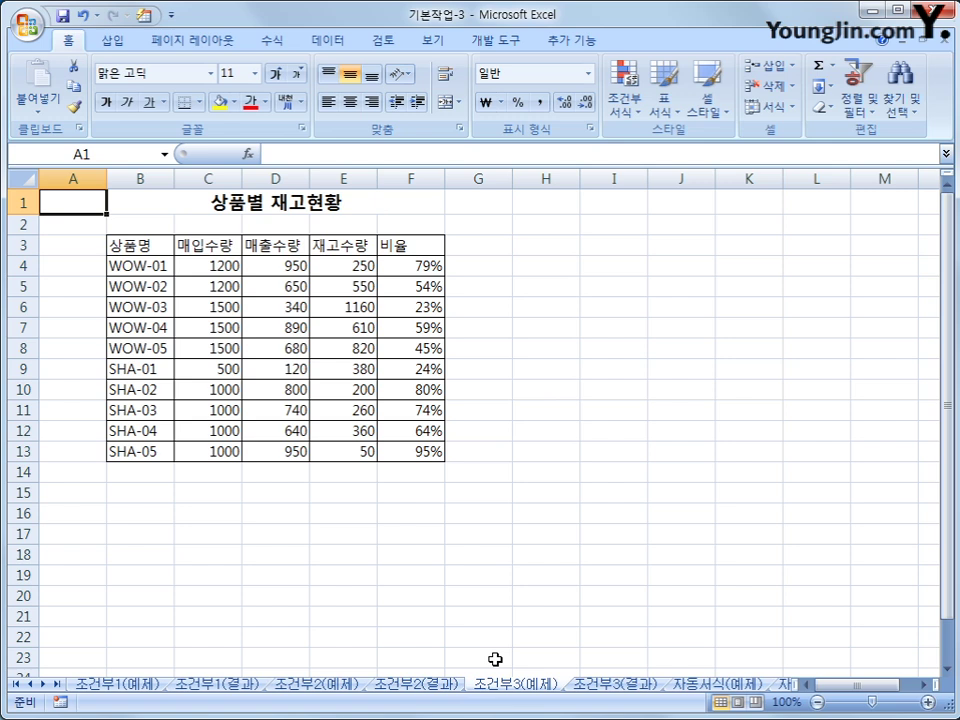
click(124, 265)
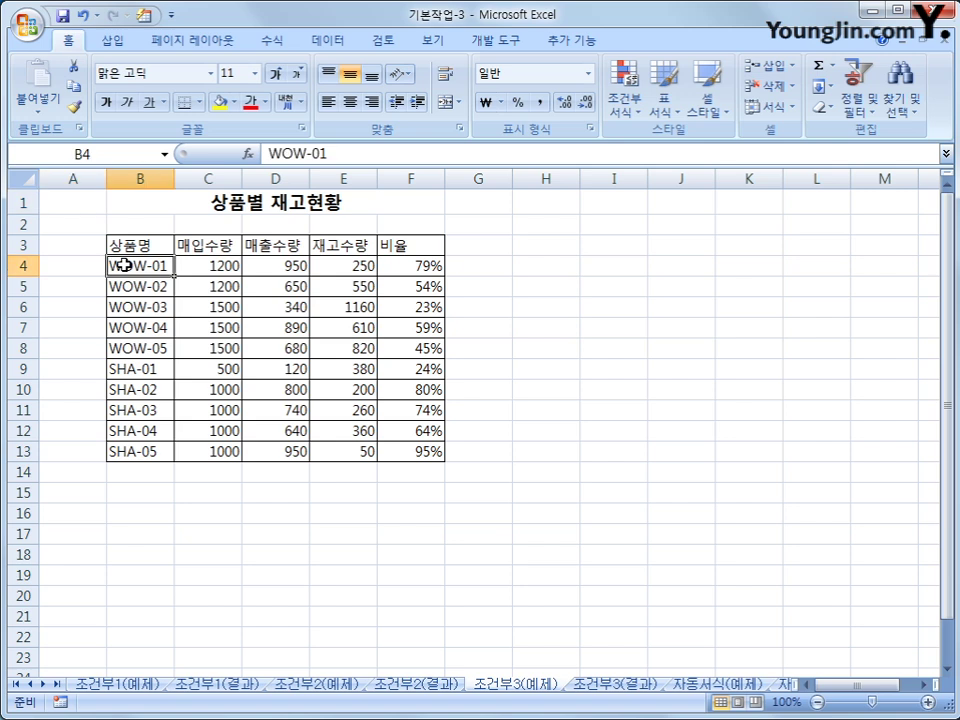
drag(124, 265, 403, 447)
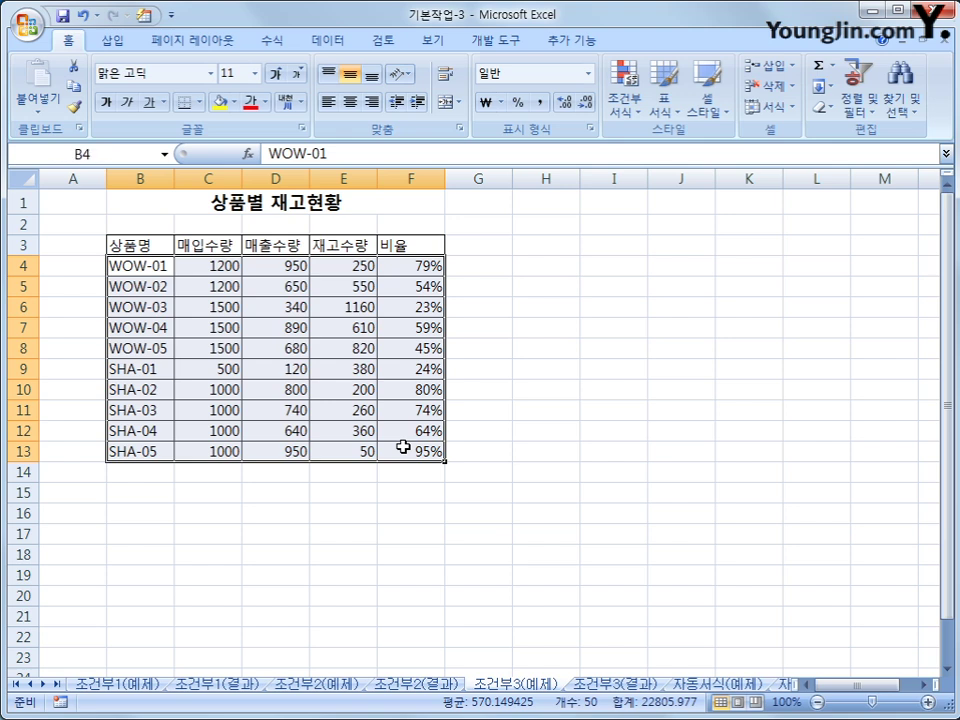
click(628, 106)
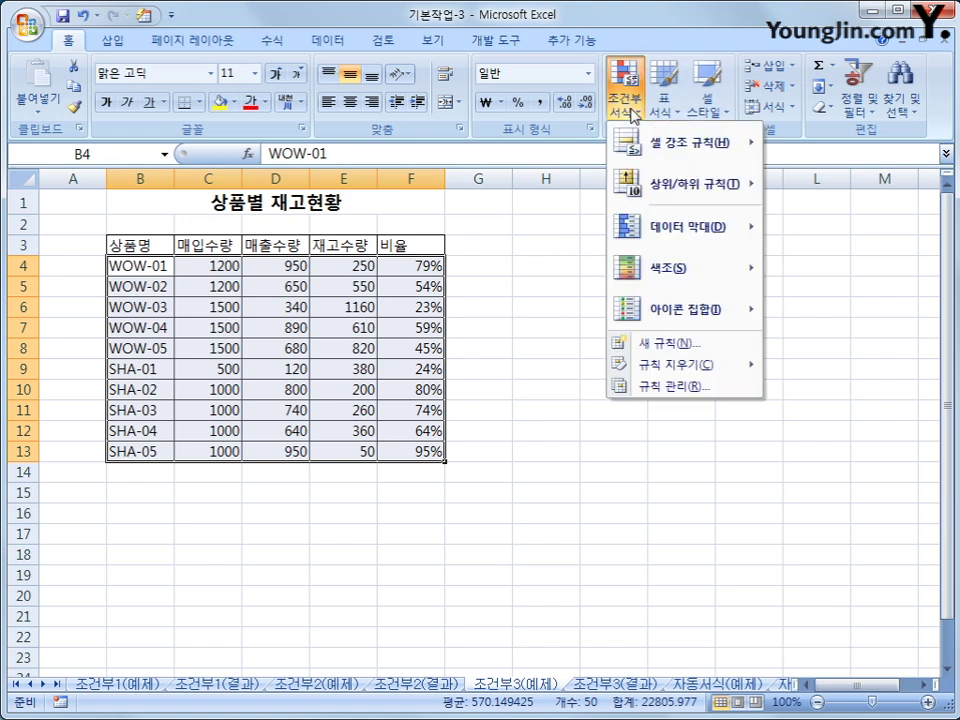
click(657, 345)
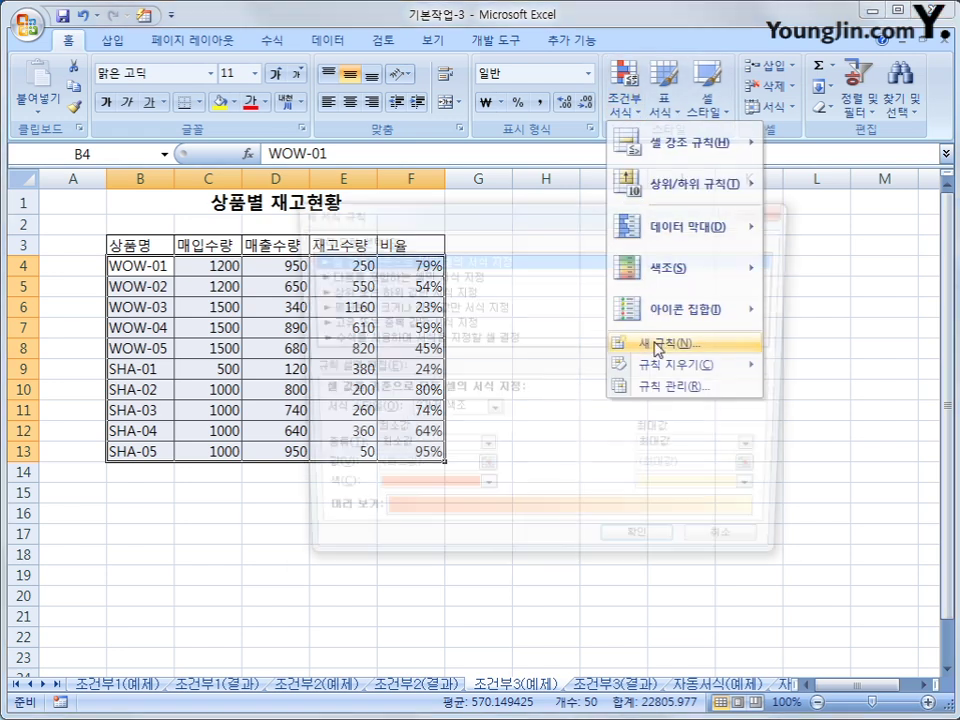
click(657, 341)
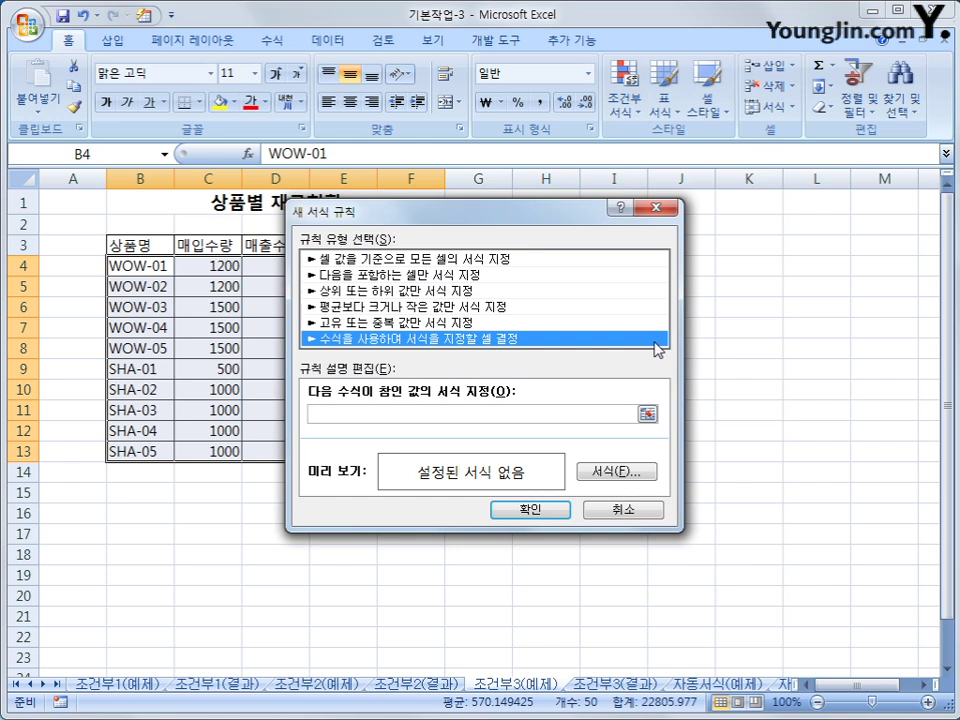
drag(514, 216, 715, 184)
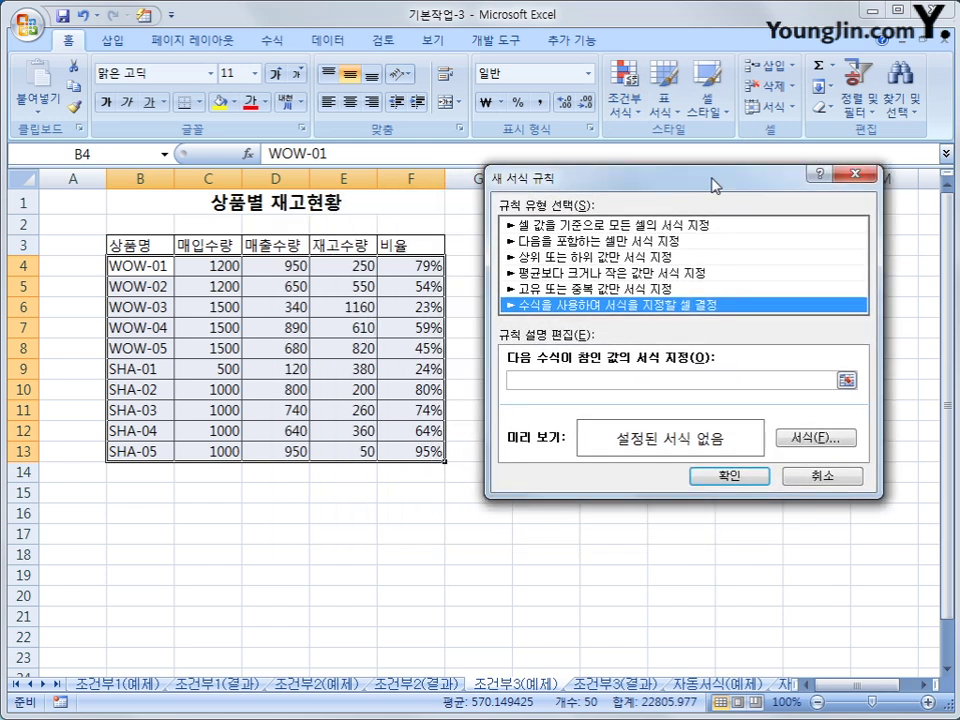
Enter the rule formula =$F4<50%, keeping only the column of the 비율 cell reference absolute.
click(610, 381)
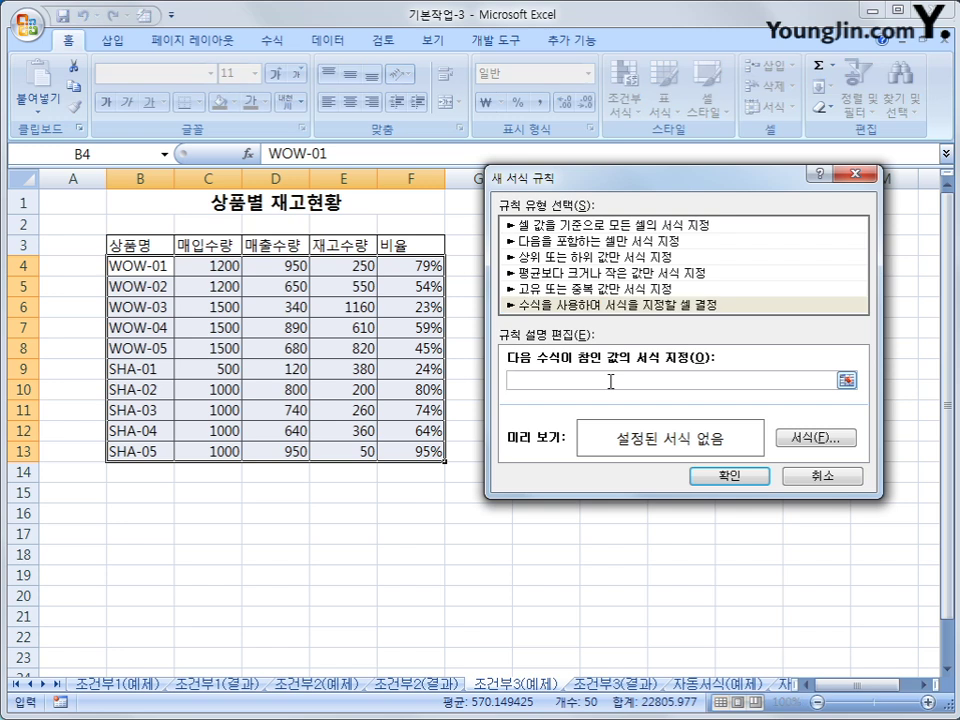
text(ㅋ)
key(BackSpace)
text(=)
click(420, 266)
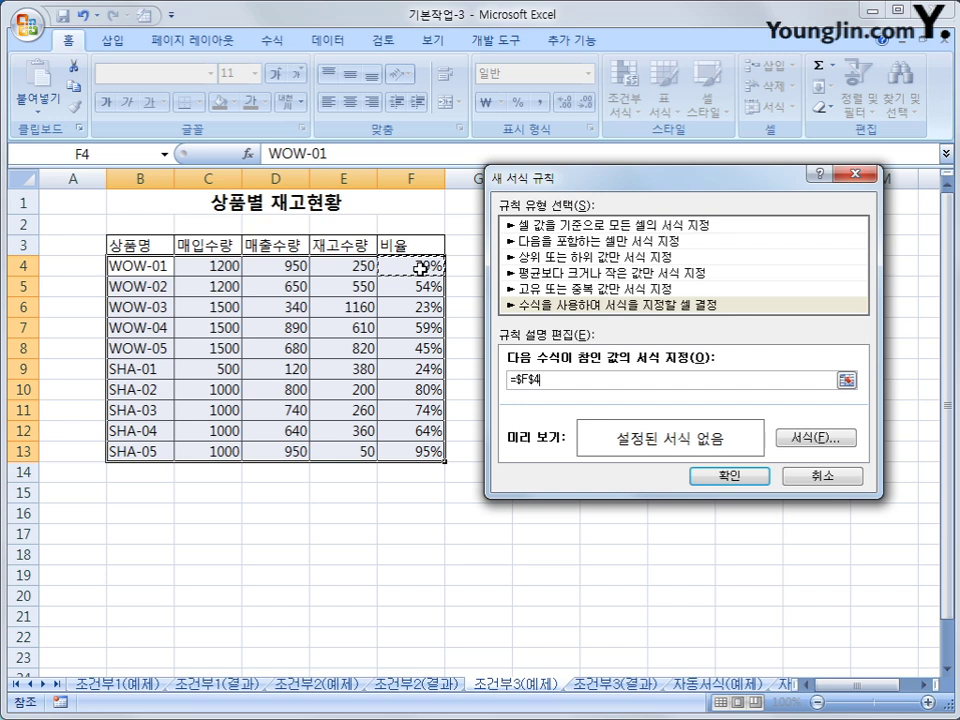
key(F4)
key(F4)
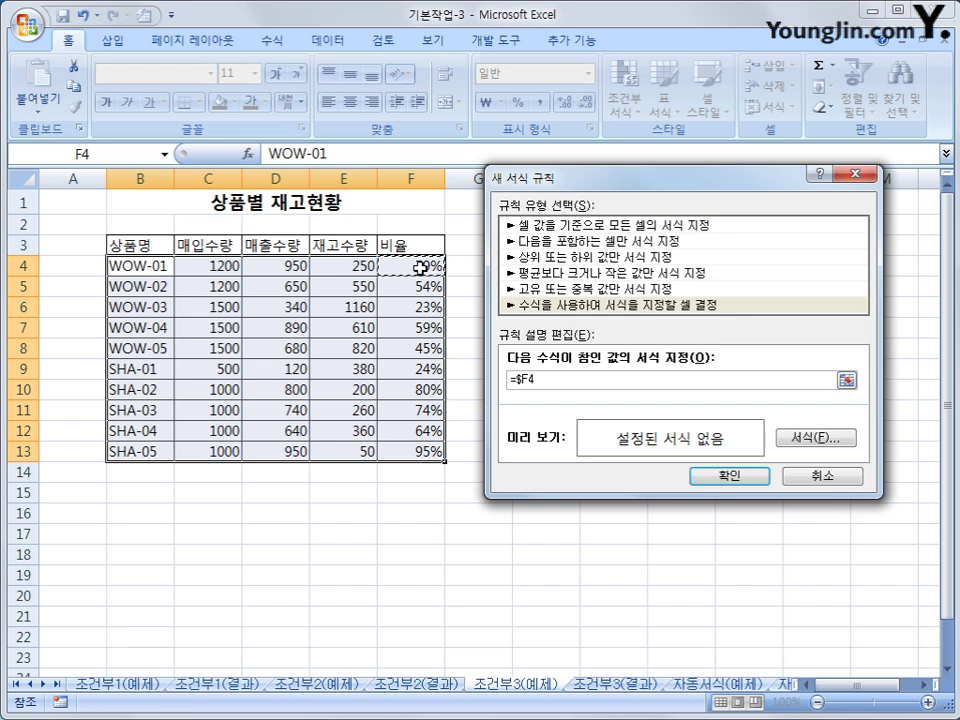
text(<)
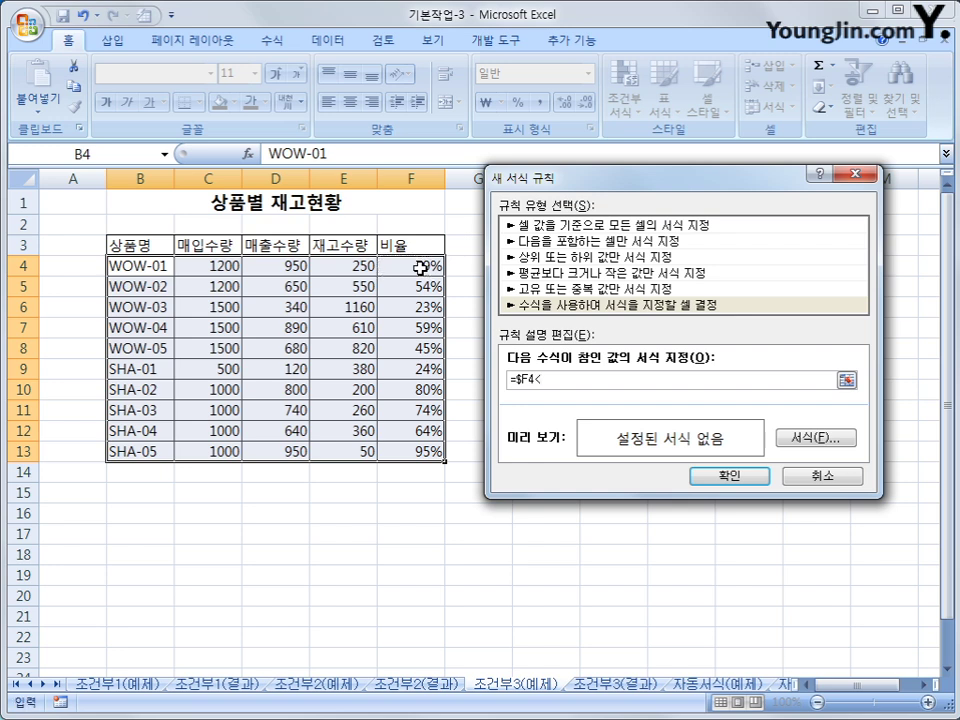
text(50%)
Give the below-50% rule a 굵게 font style and apply it to the product rows.
click(797, 440)
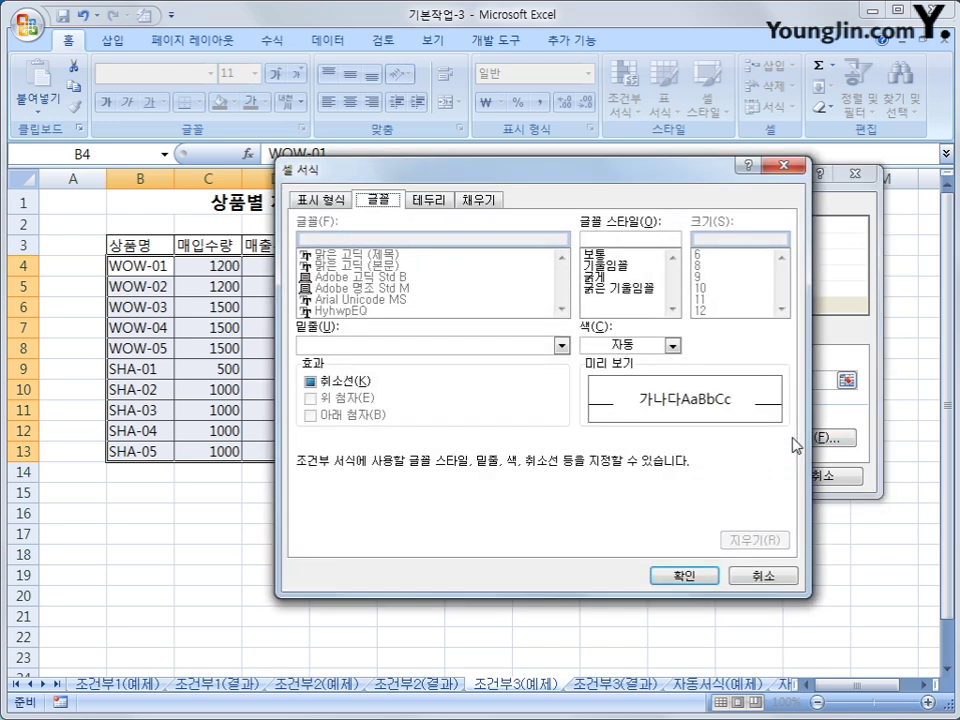
click(615, 277)
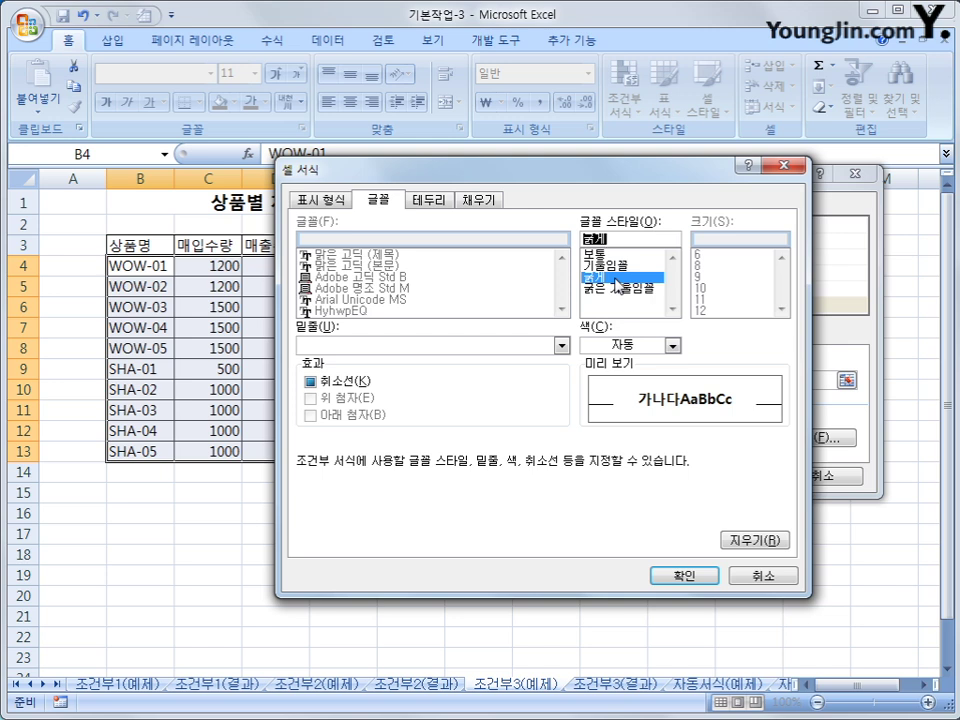
click(692, 577)
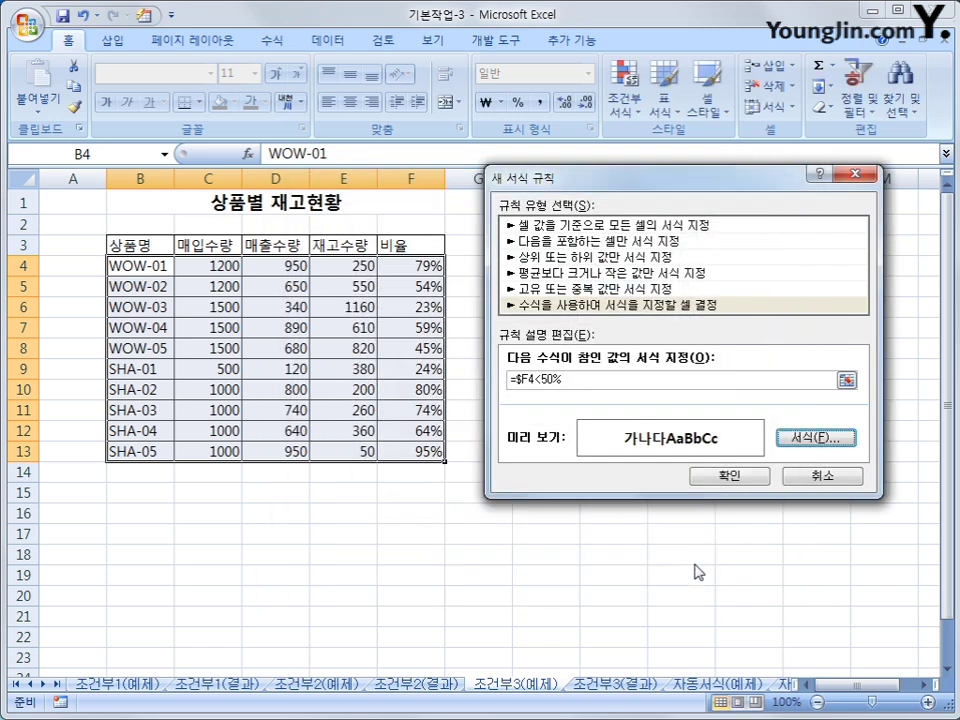
click(738, 479)
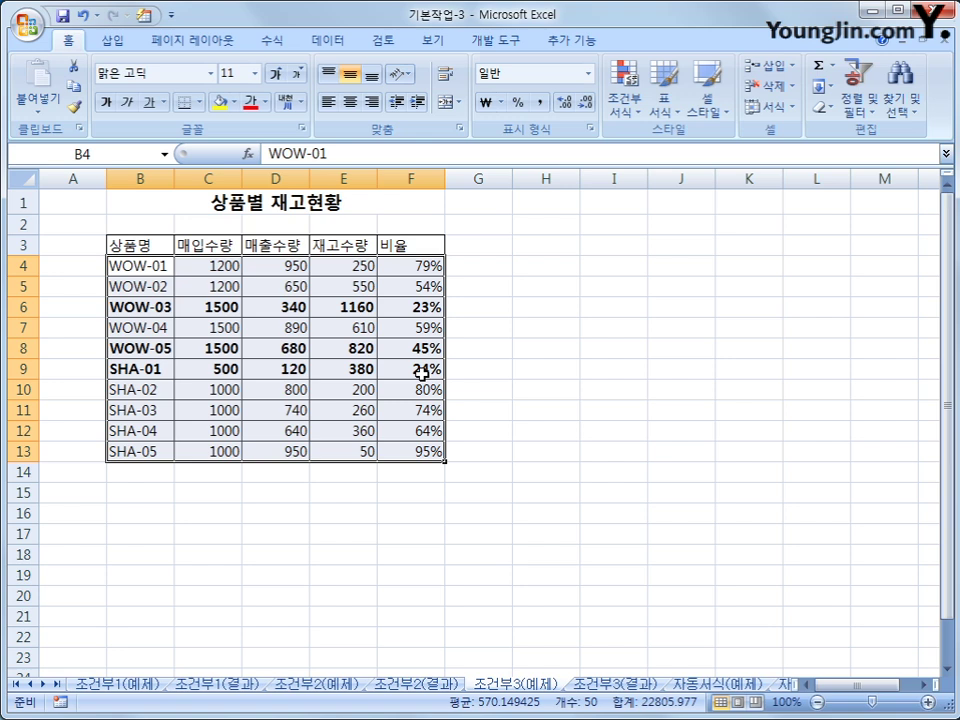
Start a second conditional formatting rule for B4:F13 with the type "수식을 사용하여 서식을 지정할 셀 결정".
click(619, 98)
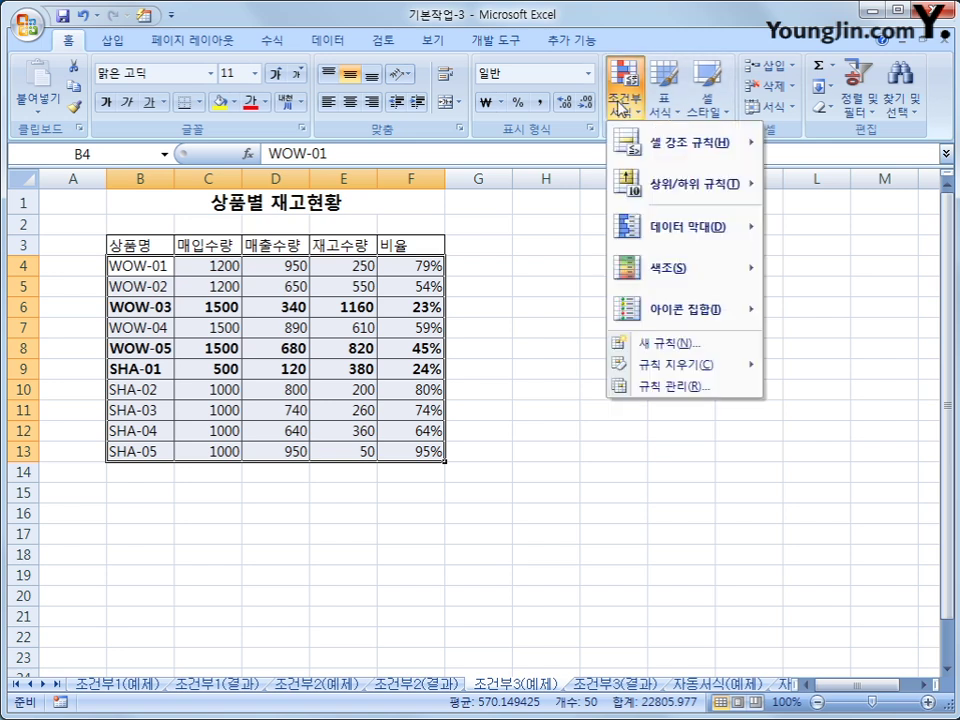
click(660, 344)
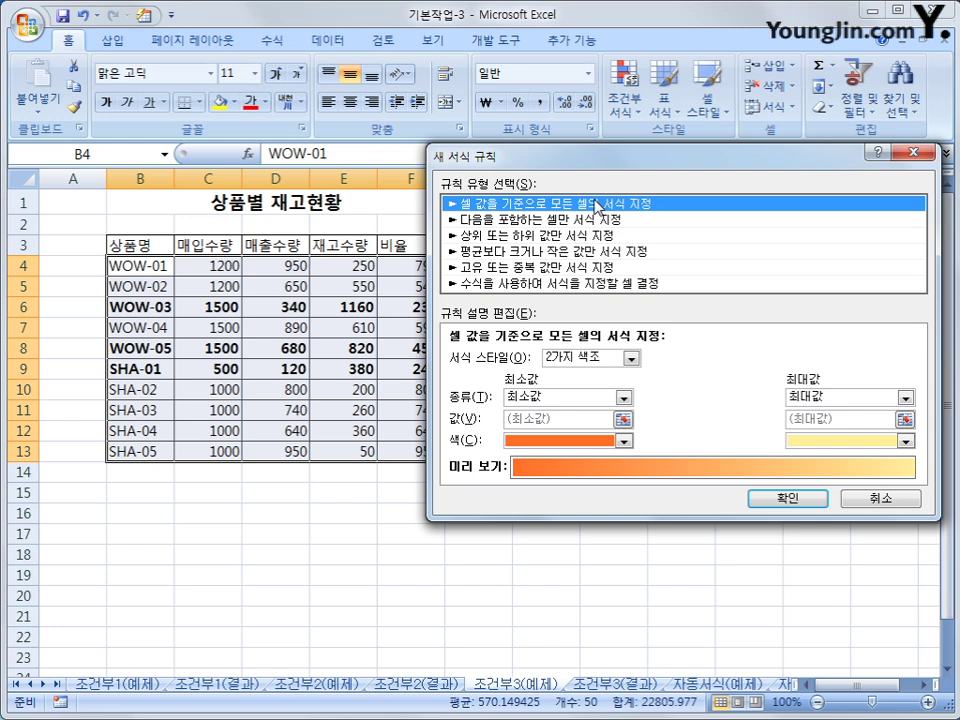
click(541, 285)
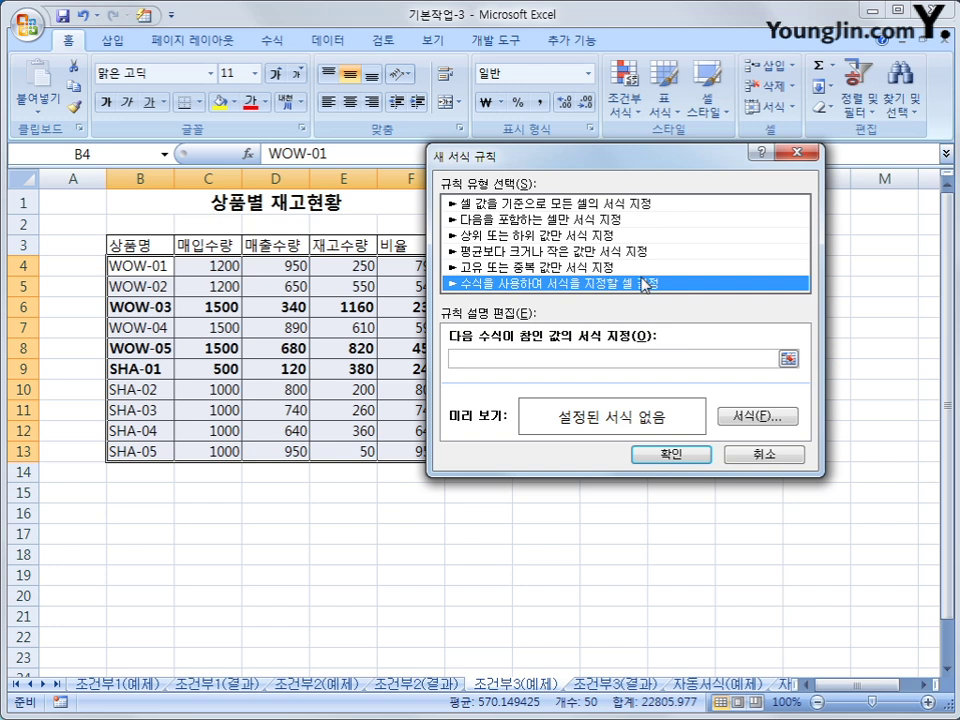
Enter the second rule's formula =$F4>80%, using a column-absolute reference to the first 비율 cell.
click(574, 362)
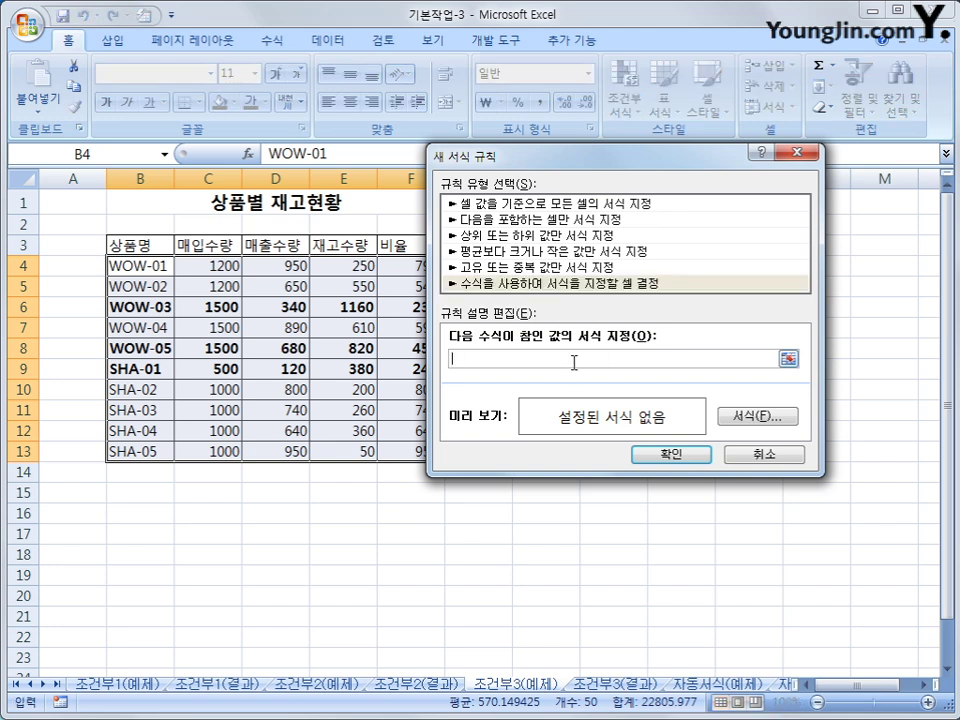
text(ㅋ)
key(BackSpace)
text(=)
click(414, 265)
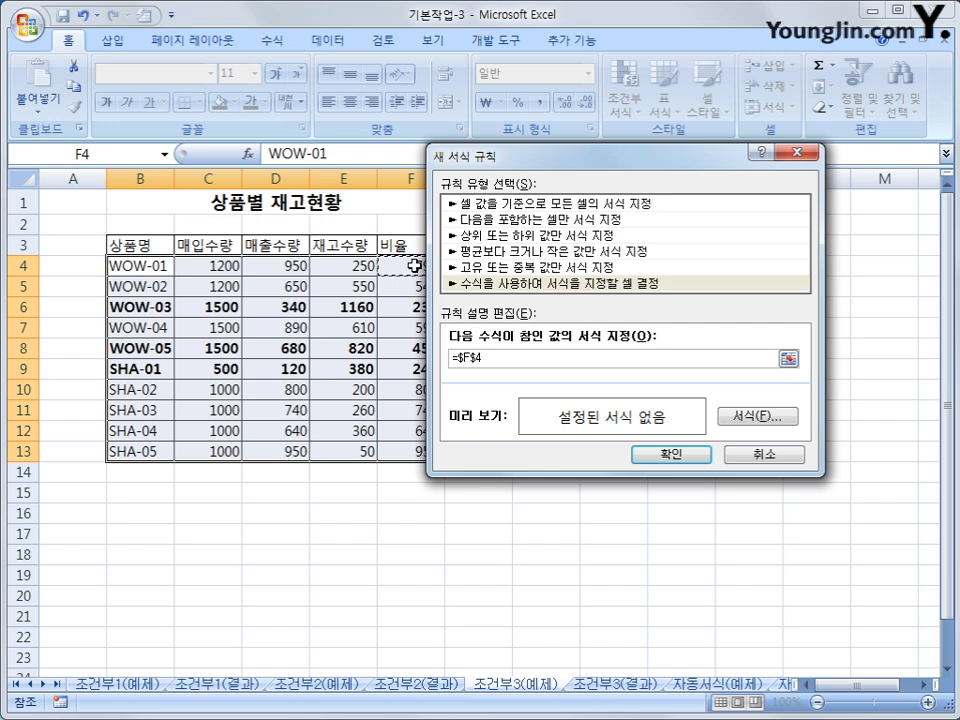
key(F4)
key(F4)
text(>80)
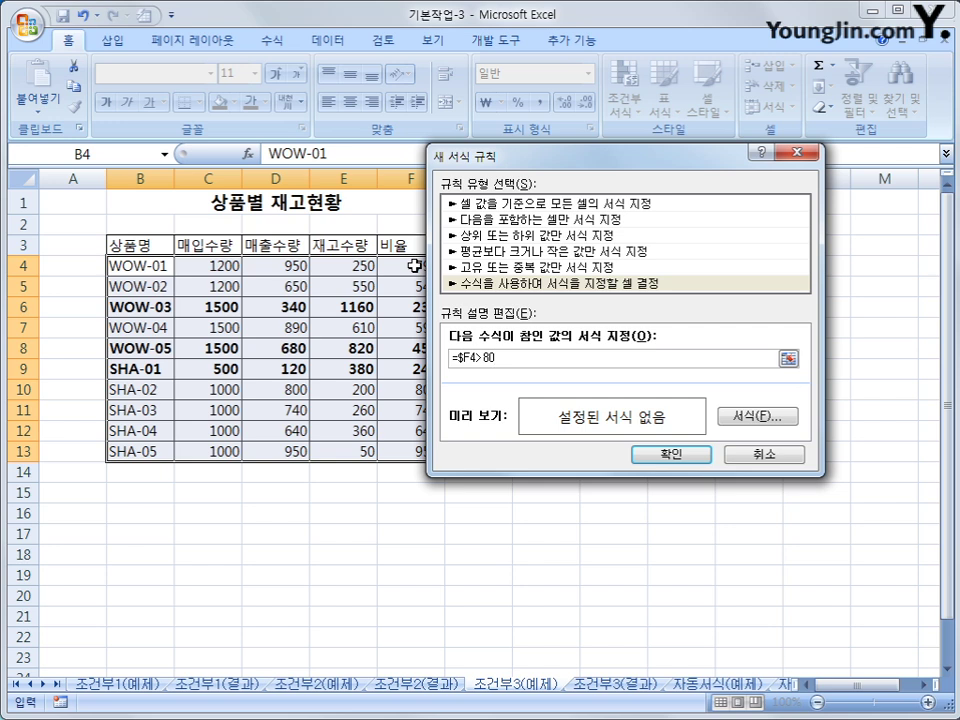
text(%)
Set the above-80% rule's font color to standard red and apply it to the product rows.
click(748, 418)
drag(695, 124, 553, 127)
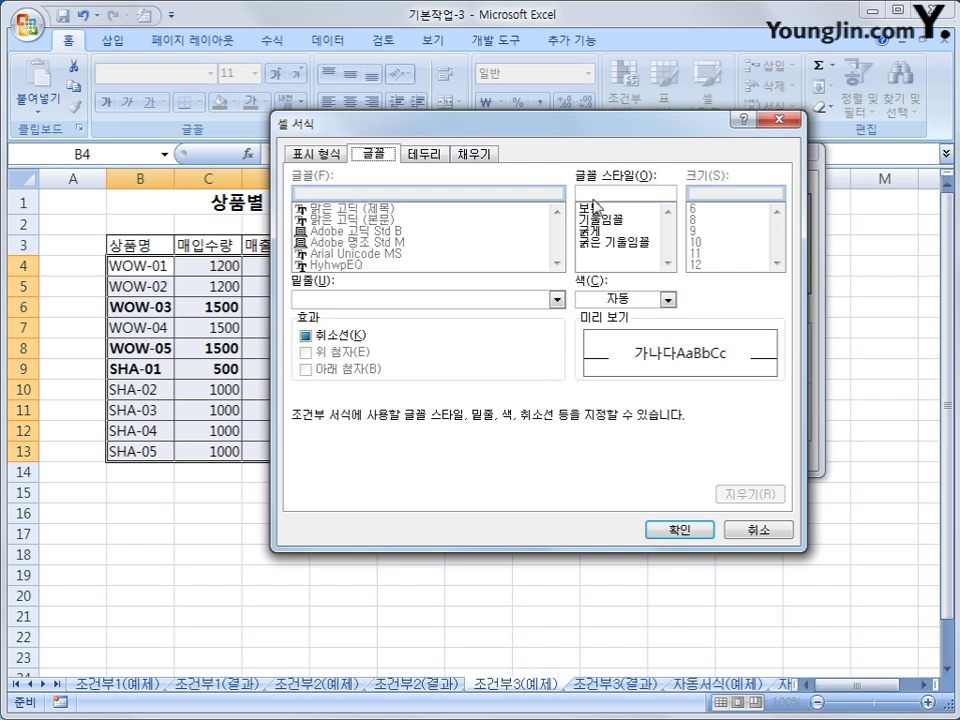
click(667, 299)
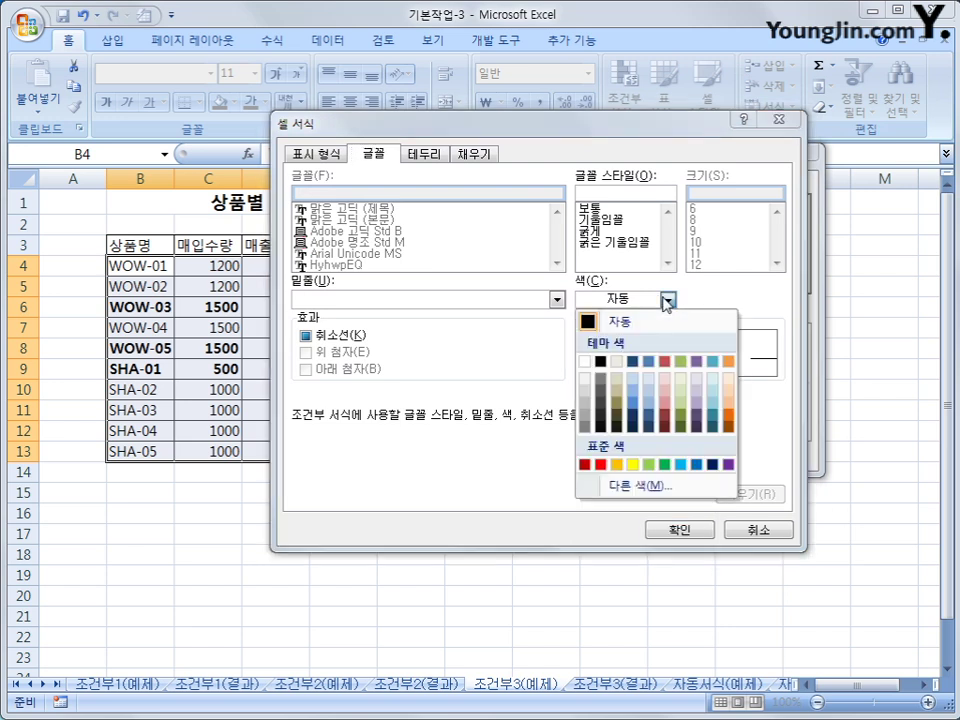
click(601, 464)
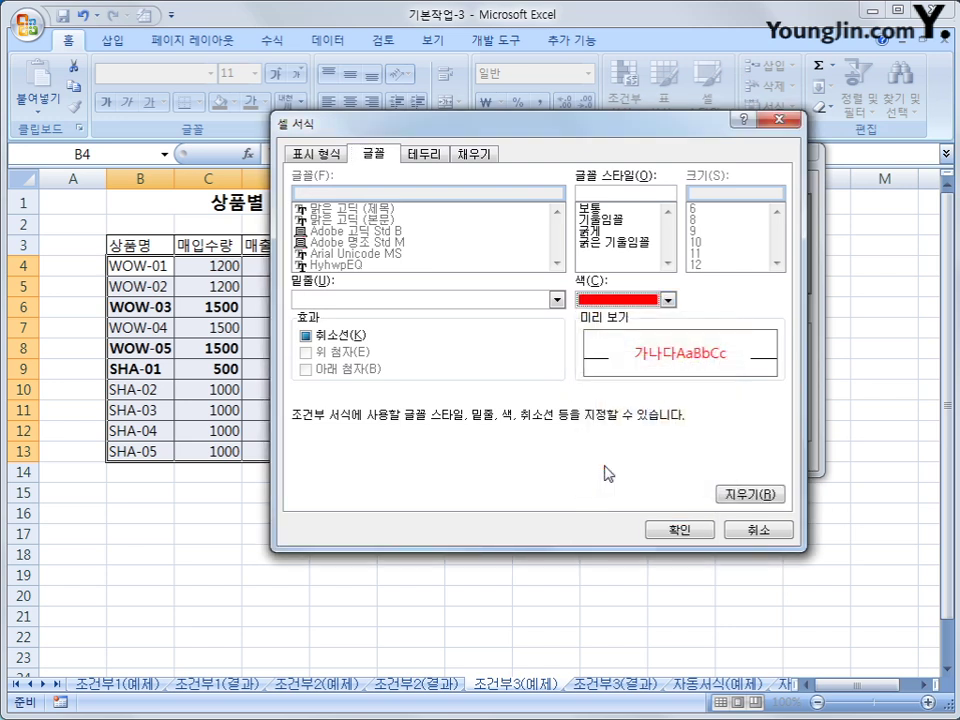
click(681, 531)
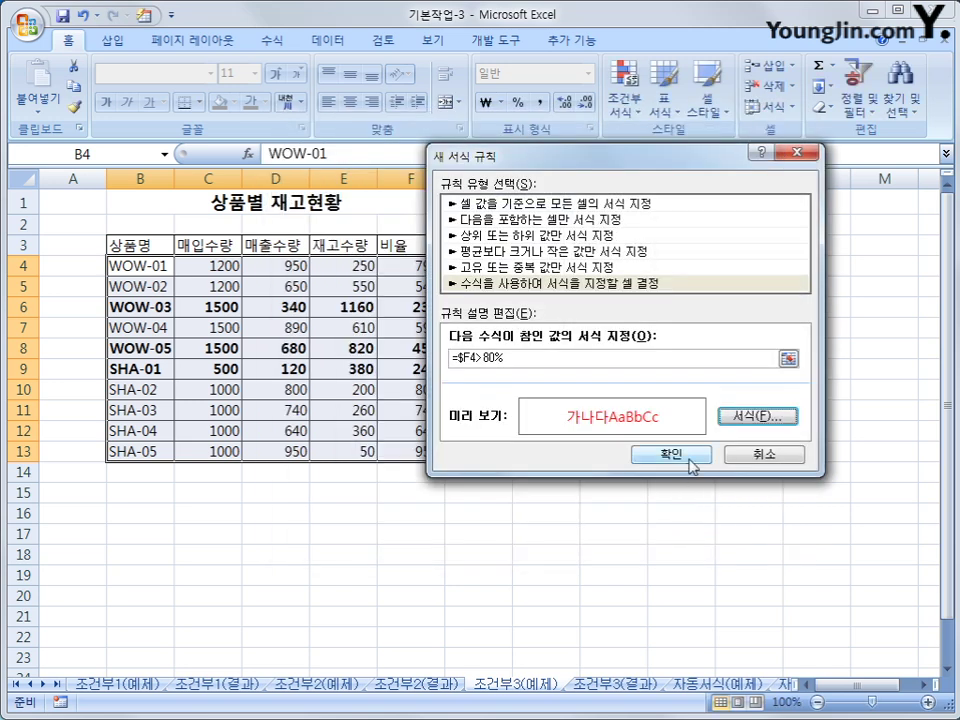
click(690, 458)
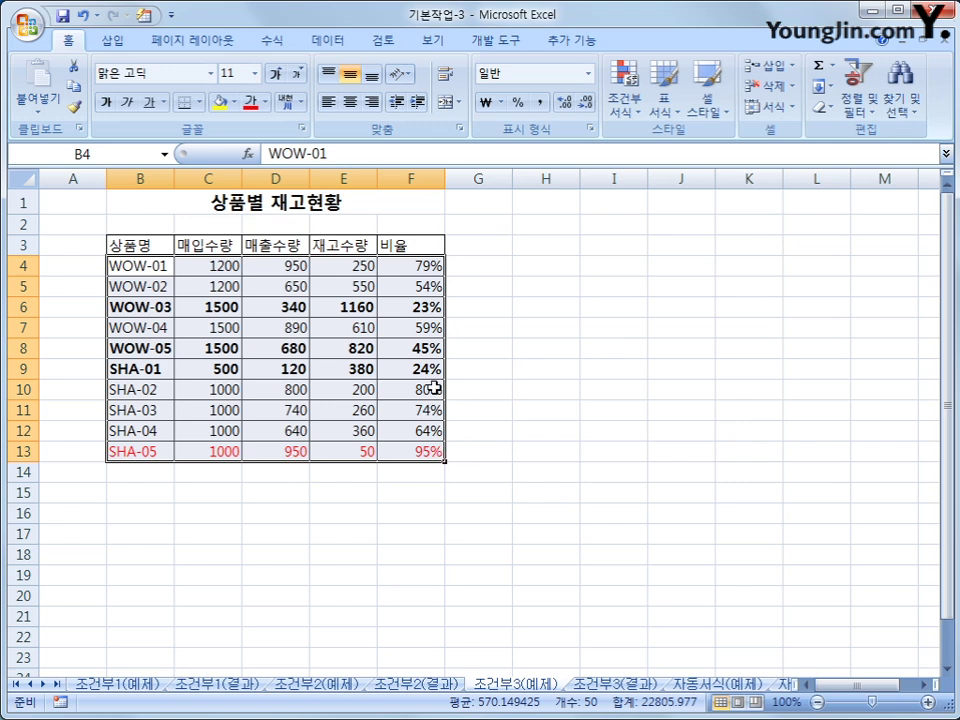
Check the 비율 values in F10 and F13, review both rules in the conditional formatting rules manager, and close it without changes.
click(431, 389)
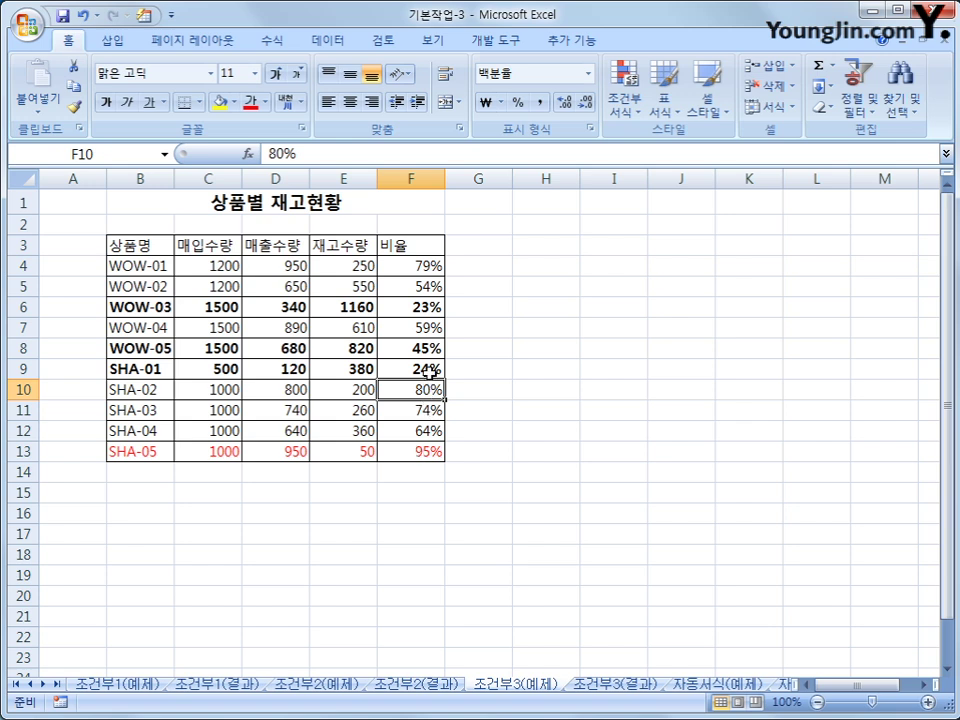
click(419, 451)
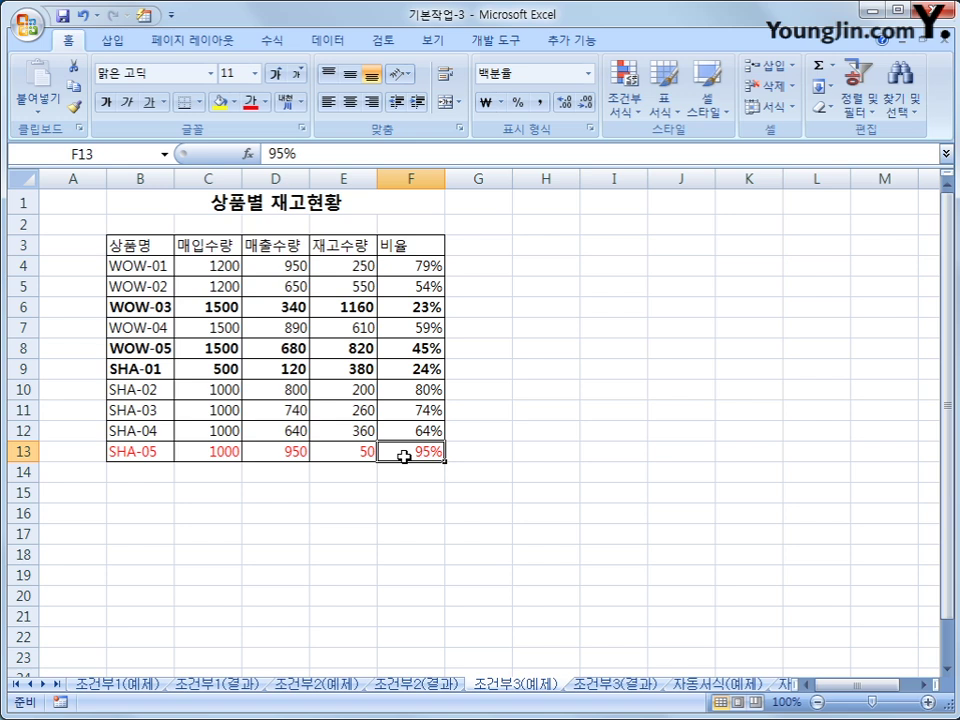
click(625, 95)
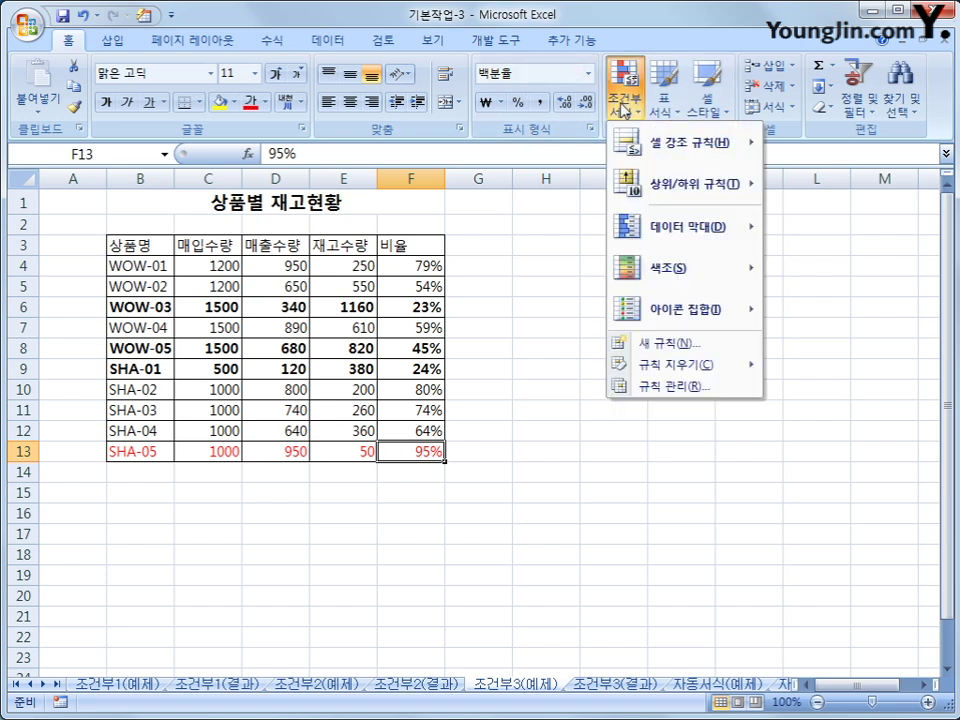
click(677, 387)
drag(512, 188, 410, 180)
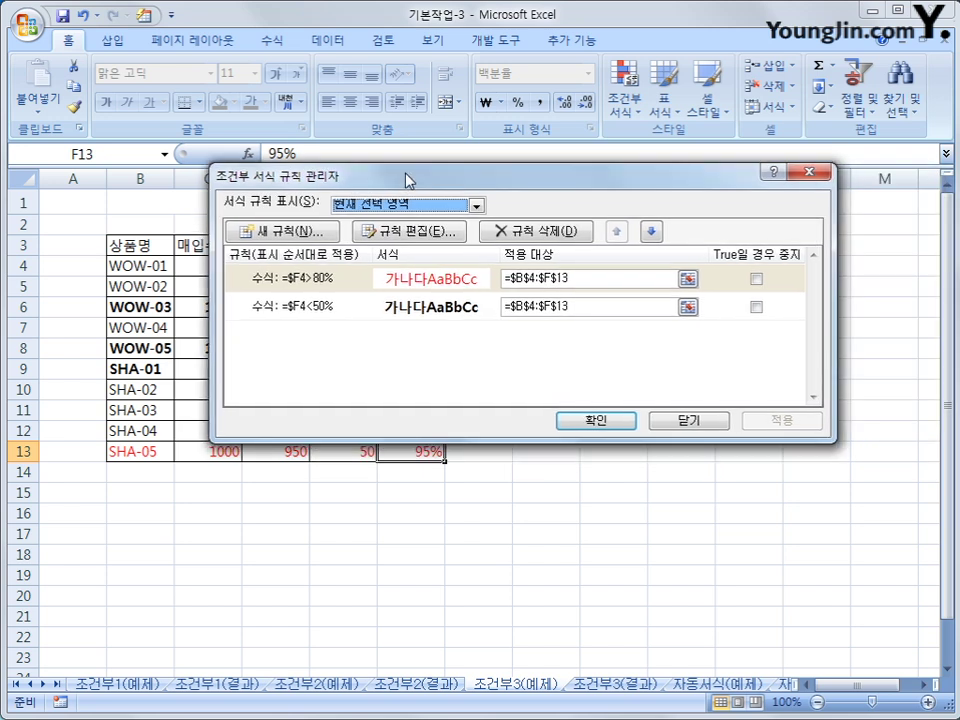
click(357, 277)
click(335, 310)
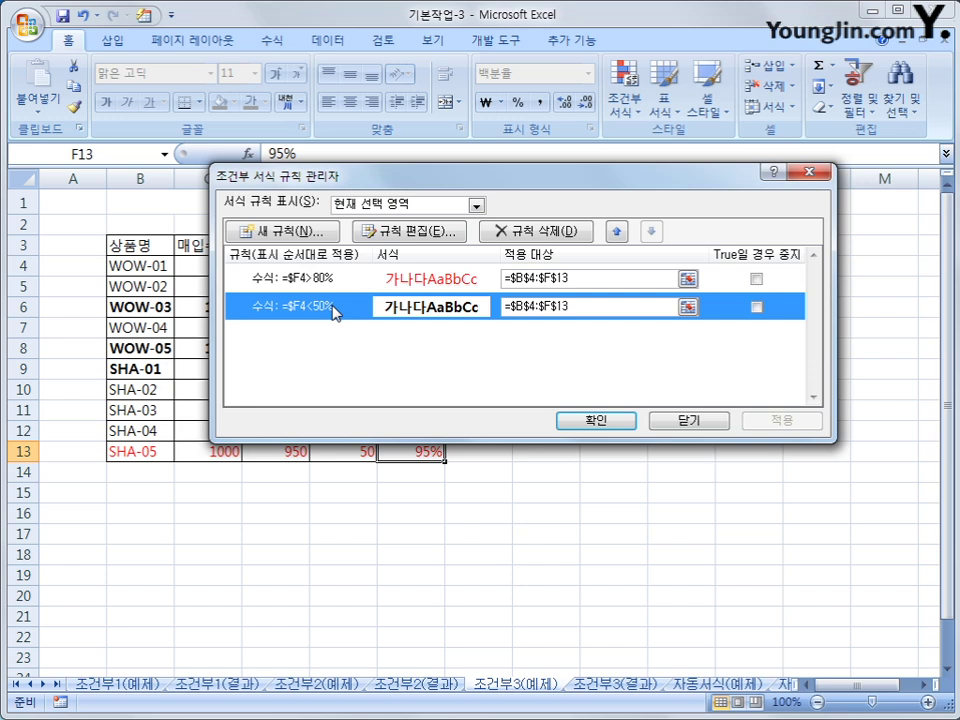
click(686, 424)
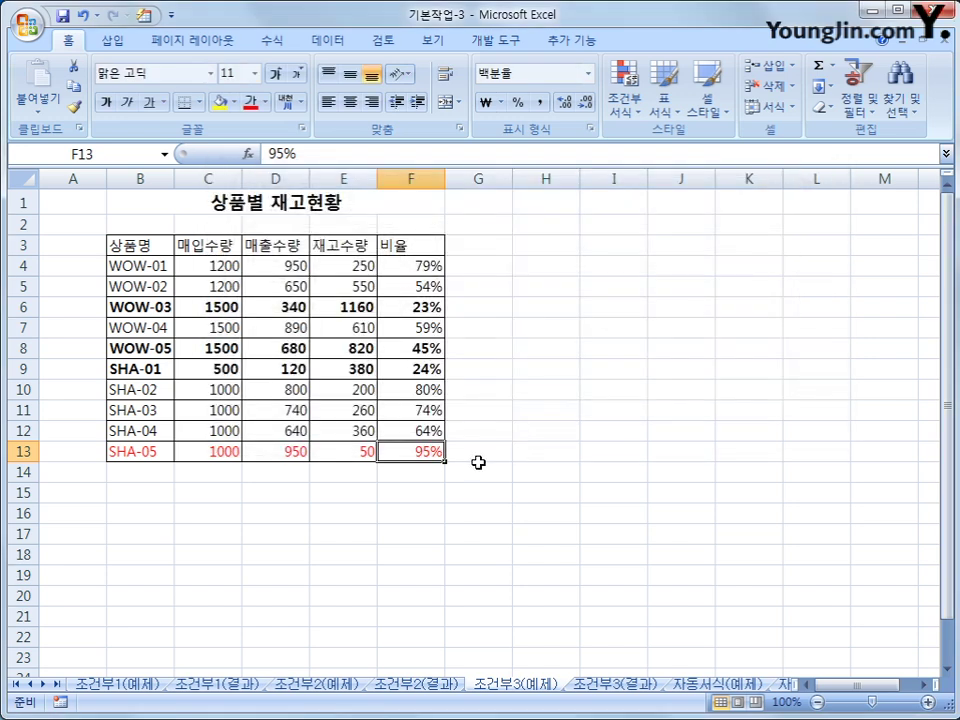